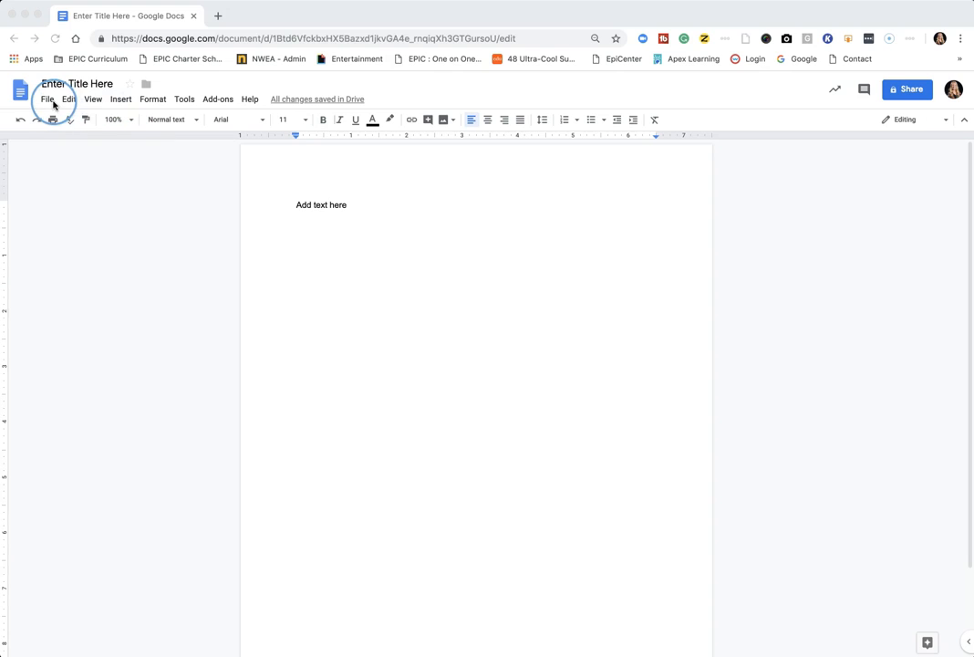
Confirm the page setup with portrait orientation and Letter (8.5" x 11") paper size.
click(47, 100)
click(47, 98)
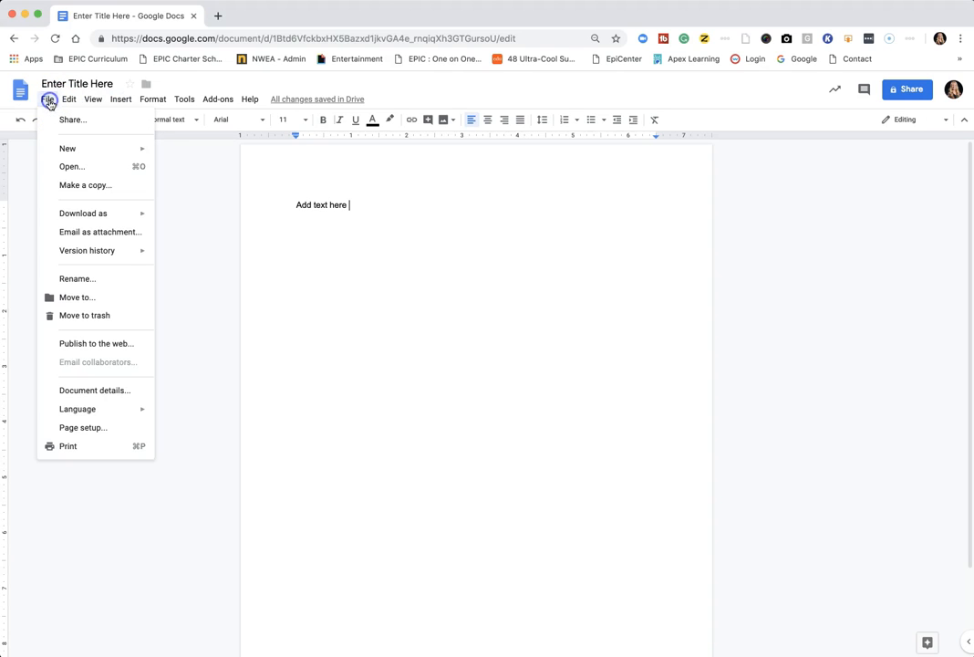
click(113, 426)
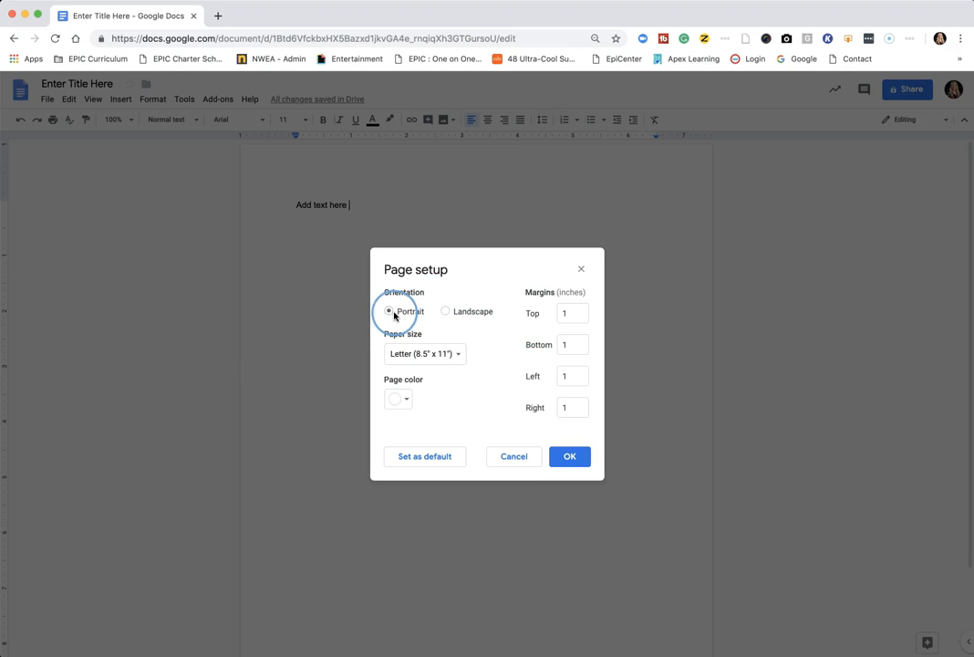
click(448, 312)
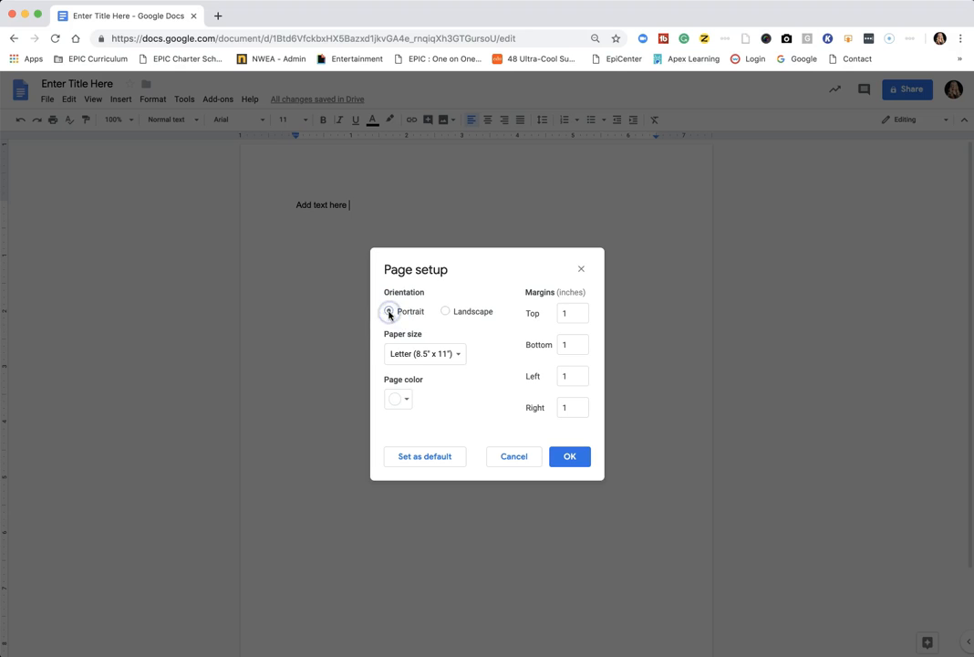
click(421, 356)
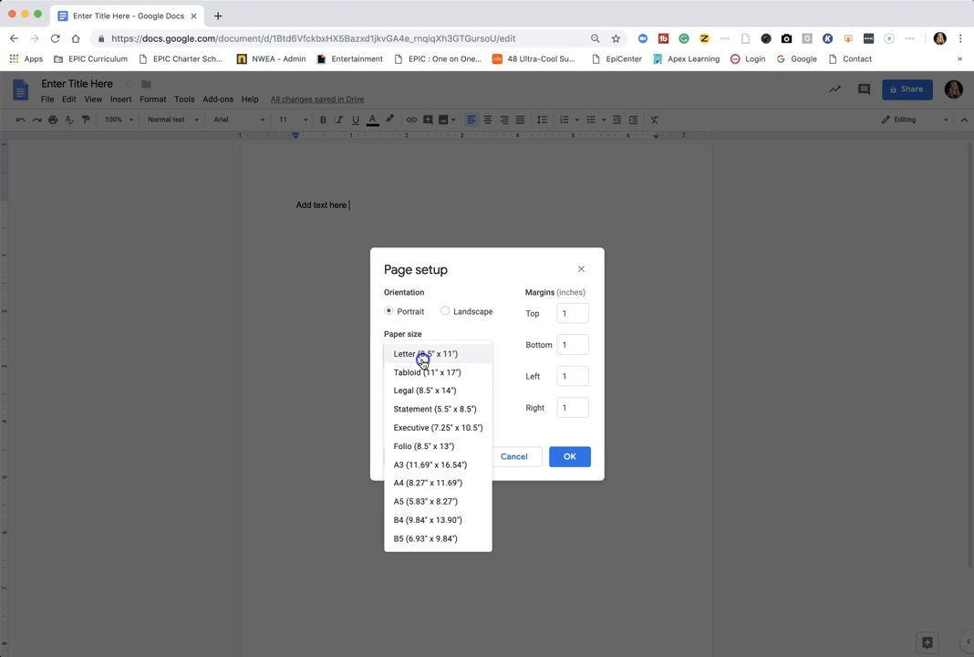
click(422, 361)
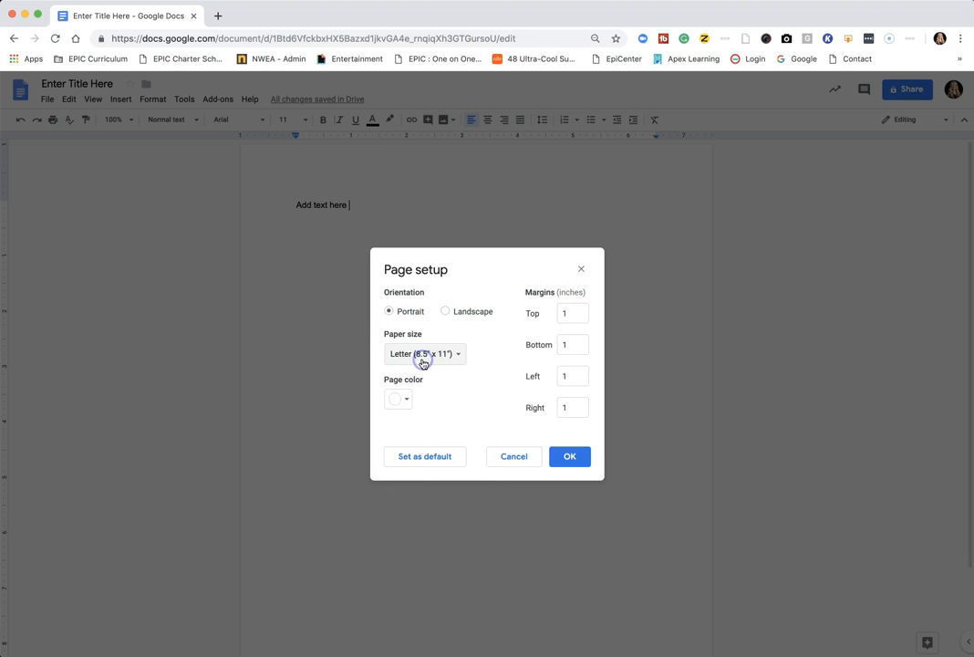
click(407, 403)
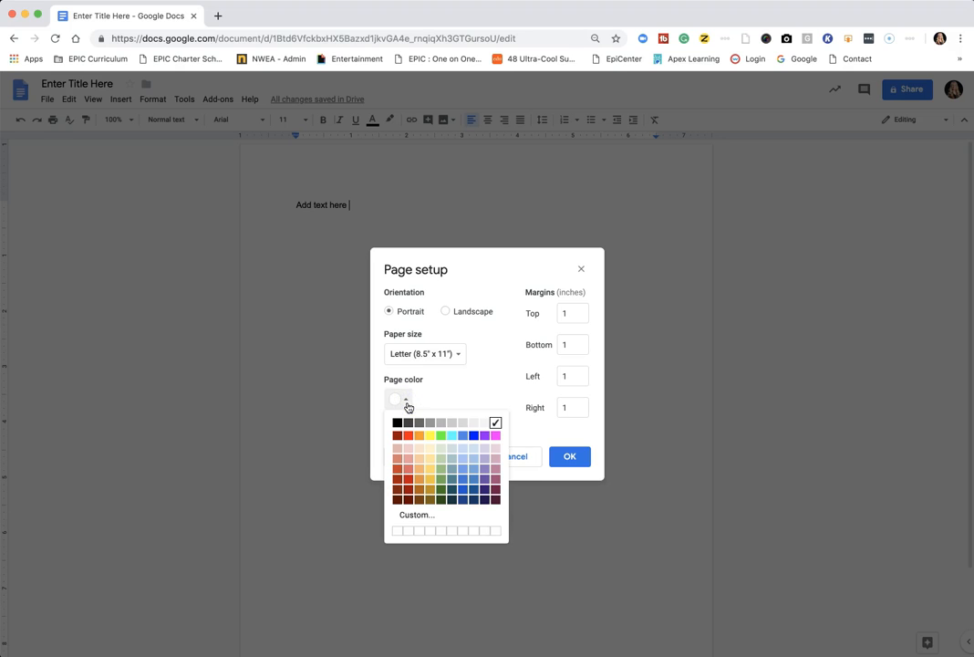
click(408, 404)
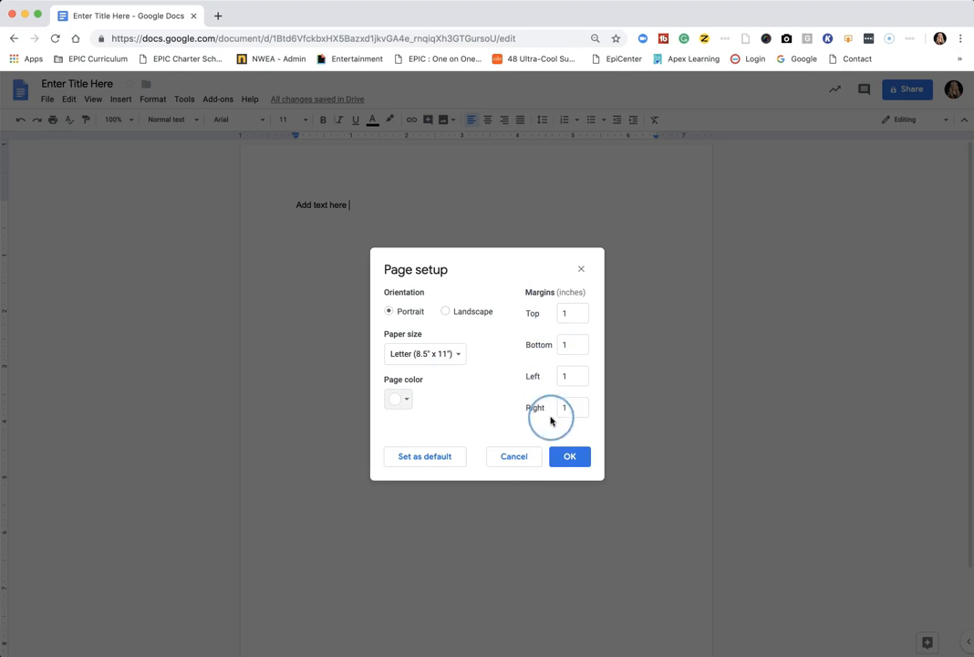
click(570, 456)
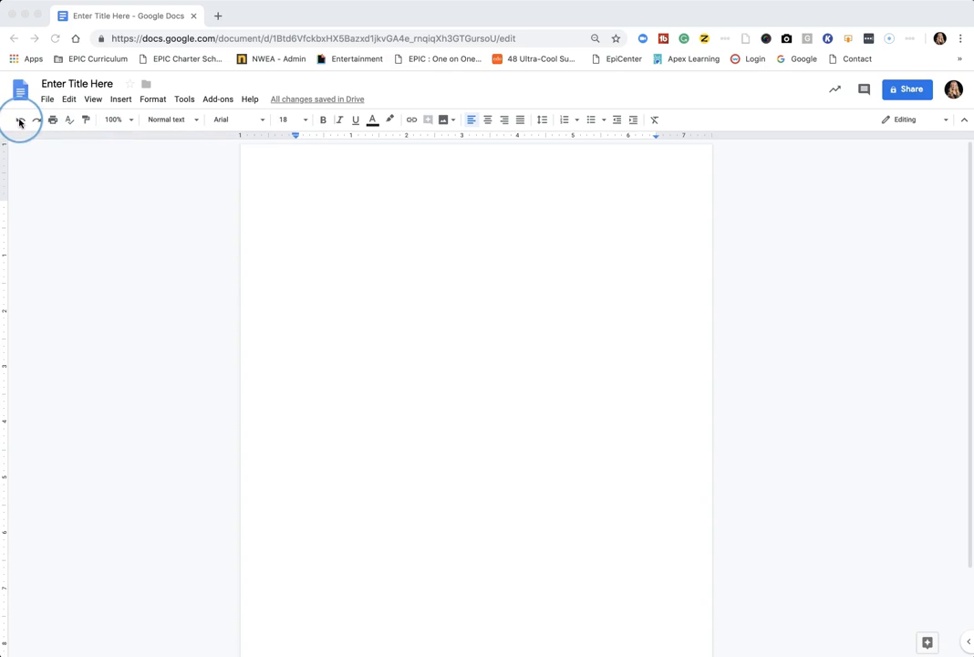
Enter the sample text "Type soomet" on the blank page, then undo and redo the last typing.
click(344, 182)
text(ty)
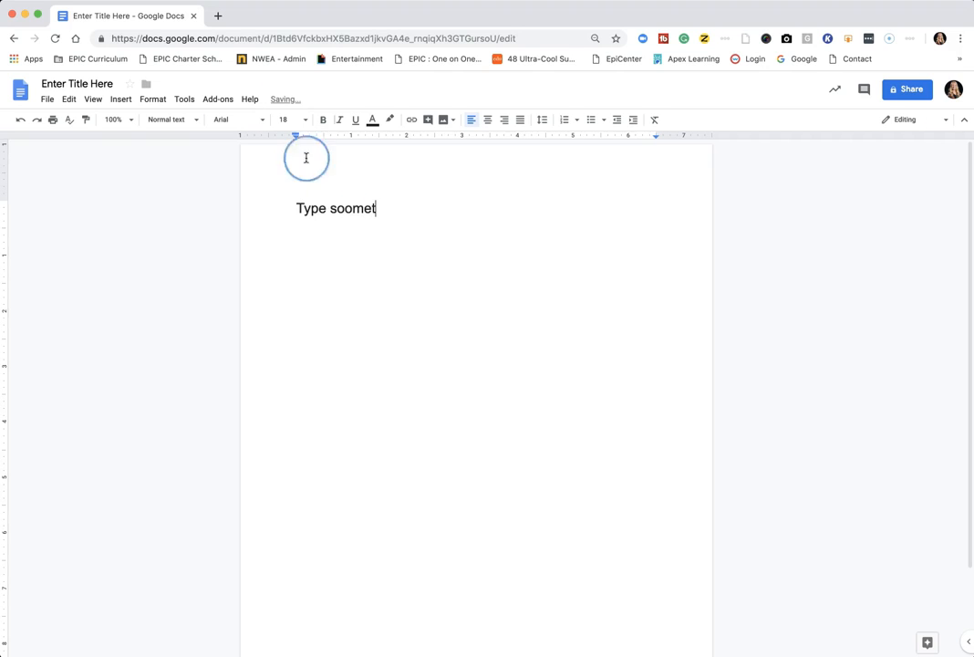
click(21, 121)
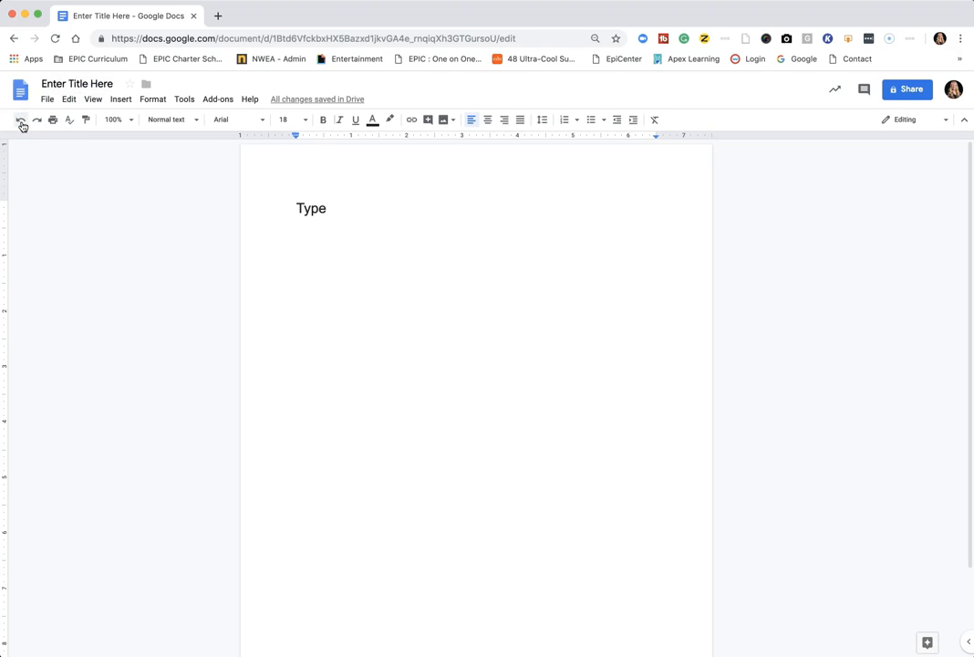
click(33, 122)
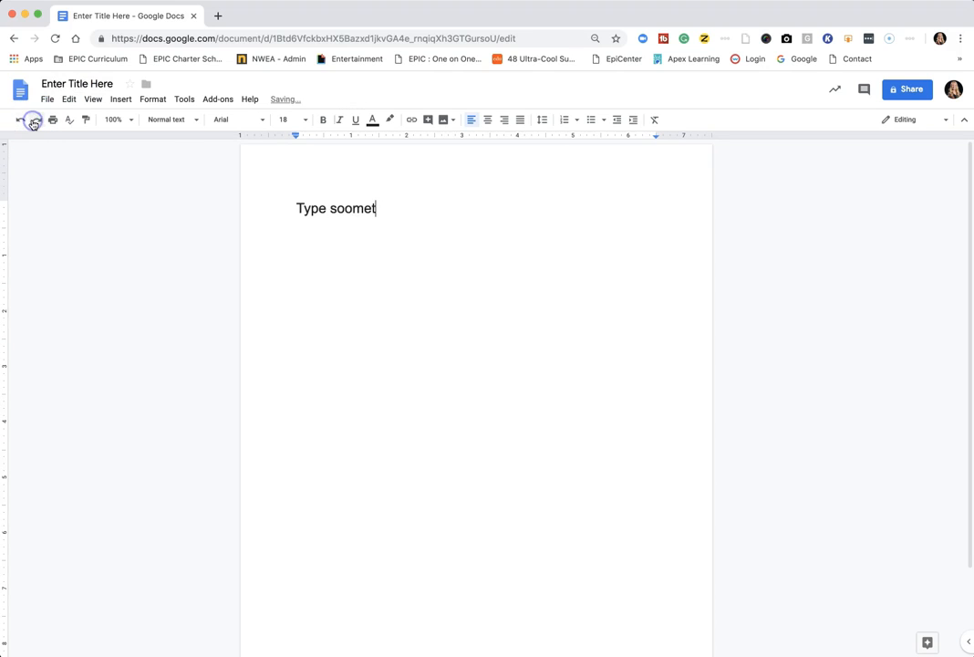
Delete the sample text "Type soomet" from the page.
drag(390, 204, 270, 203)
key(BackSpace)
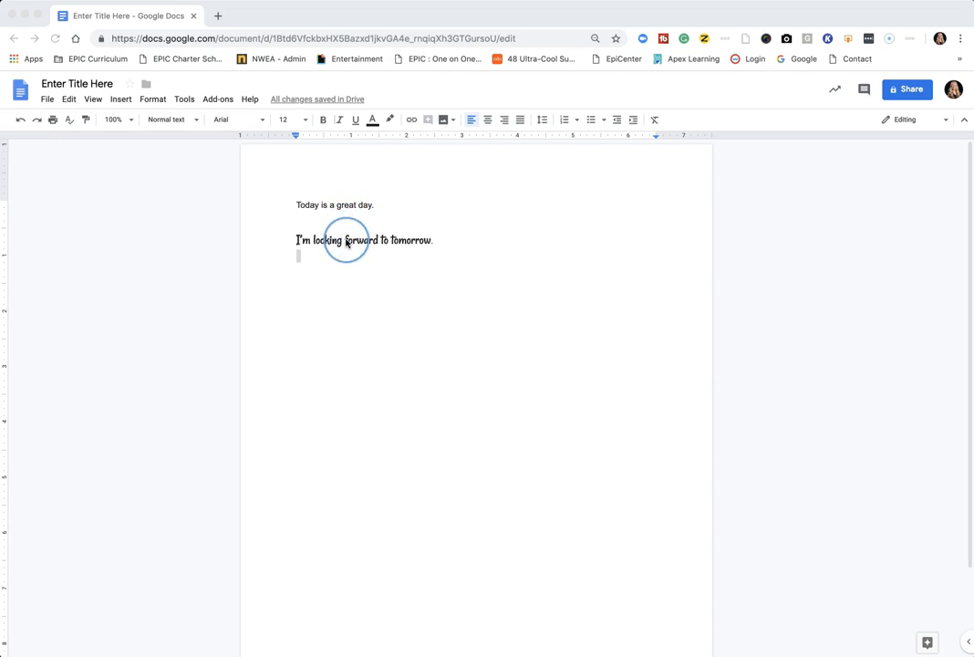
Copy the formatting of "I'm" in the second sentence onto the word "Today" in the first sentence.
scroll(338, 240, down, 1)
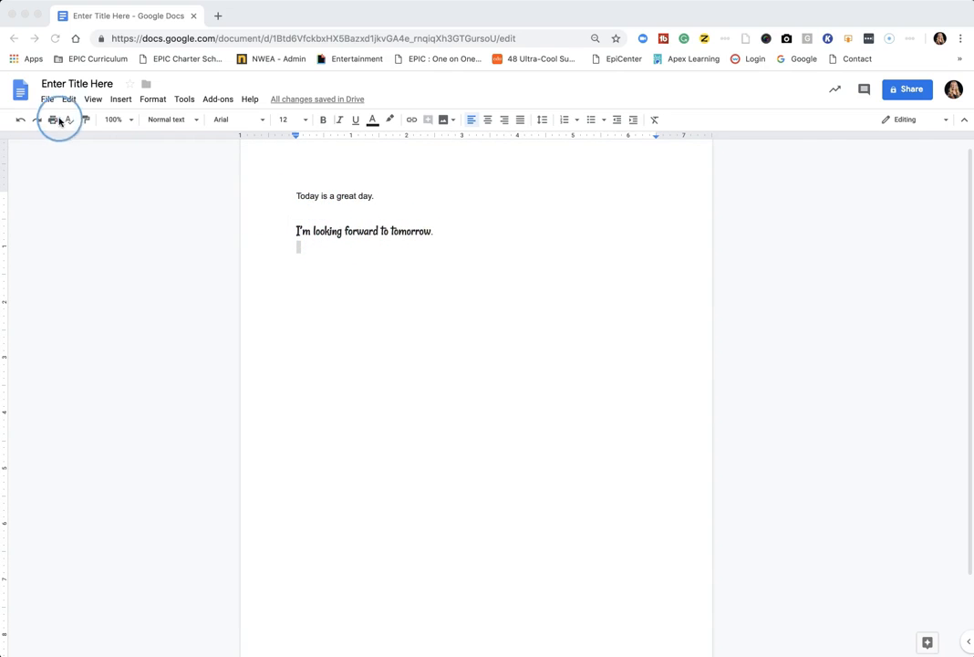
click(302, 232)
double_click(302, 231)
click(86, 119)
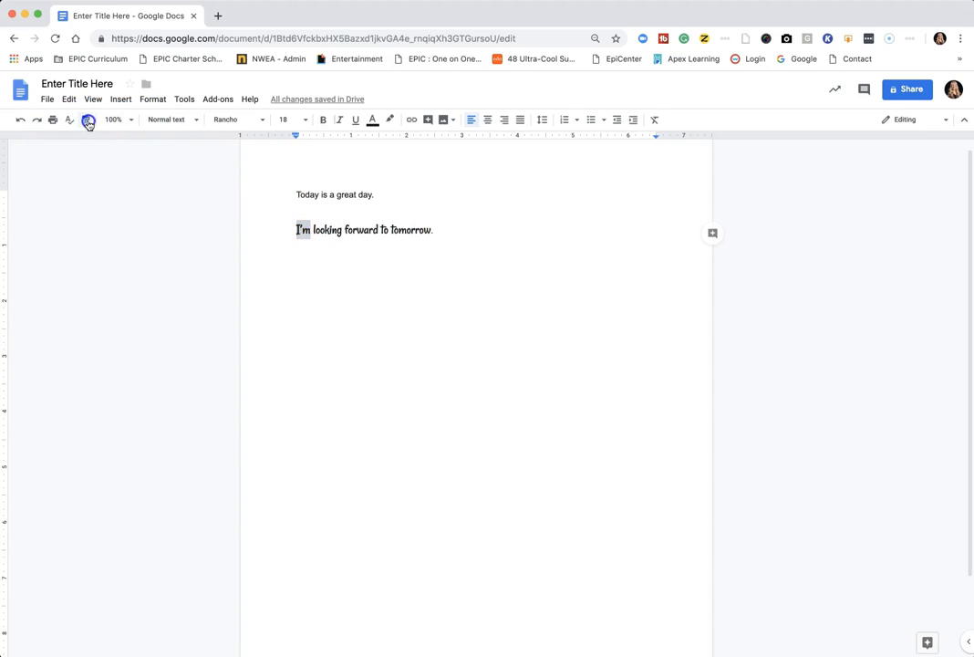
click(308, 194)
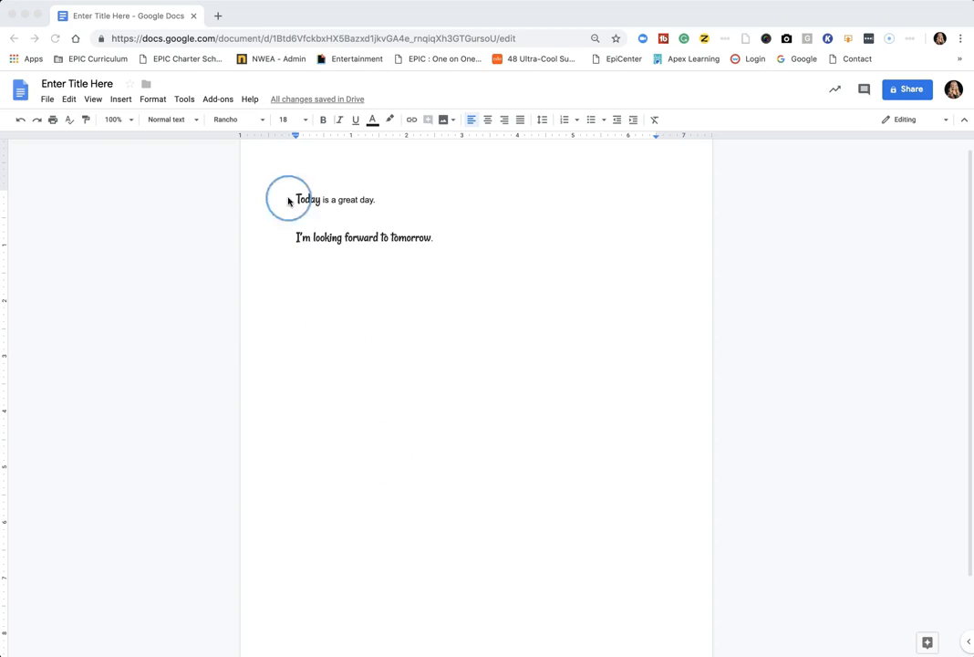
Set the word "day." in the first sentence to the Comfortaa font at size 24.
click(366, 203)
drag(361, 199, 386, 199)
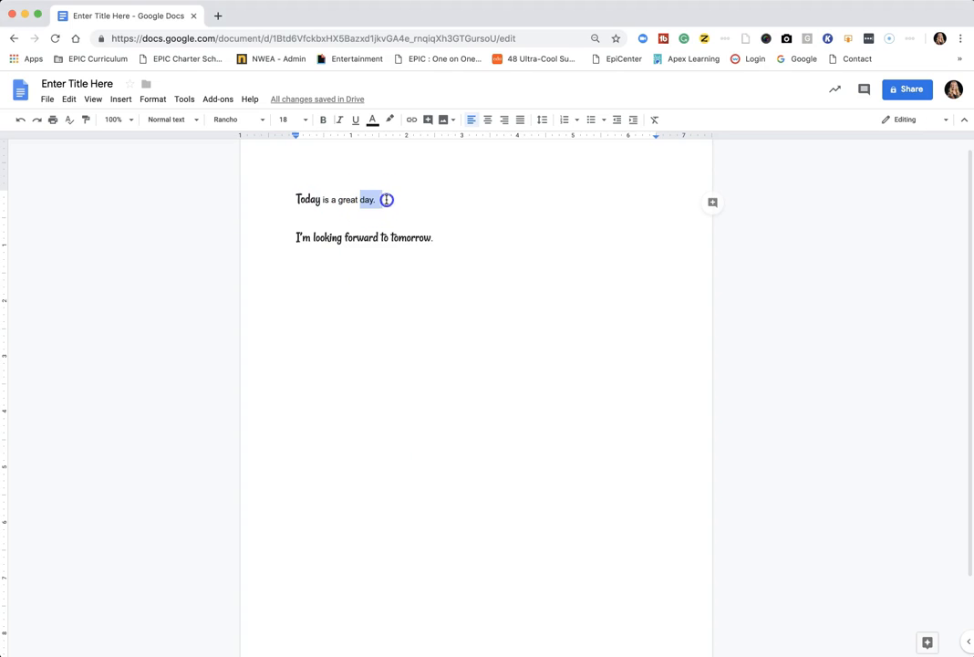
click(195, 124)
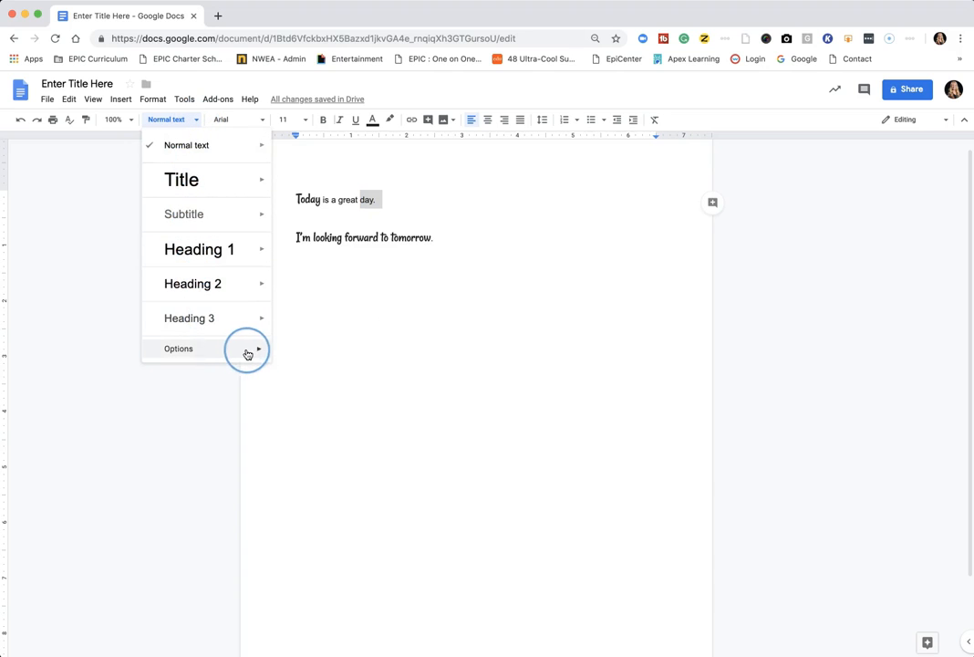
mouse_move(260, 355)
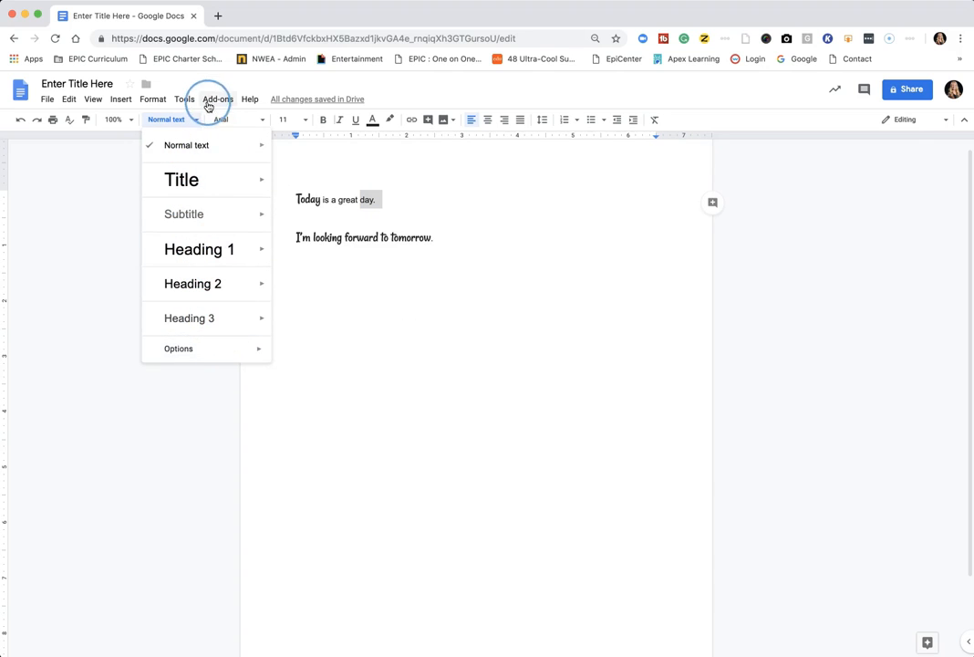
click(252, 123)
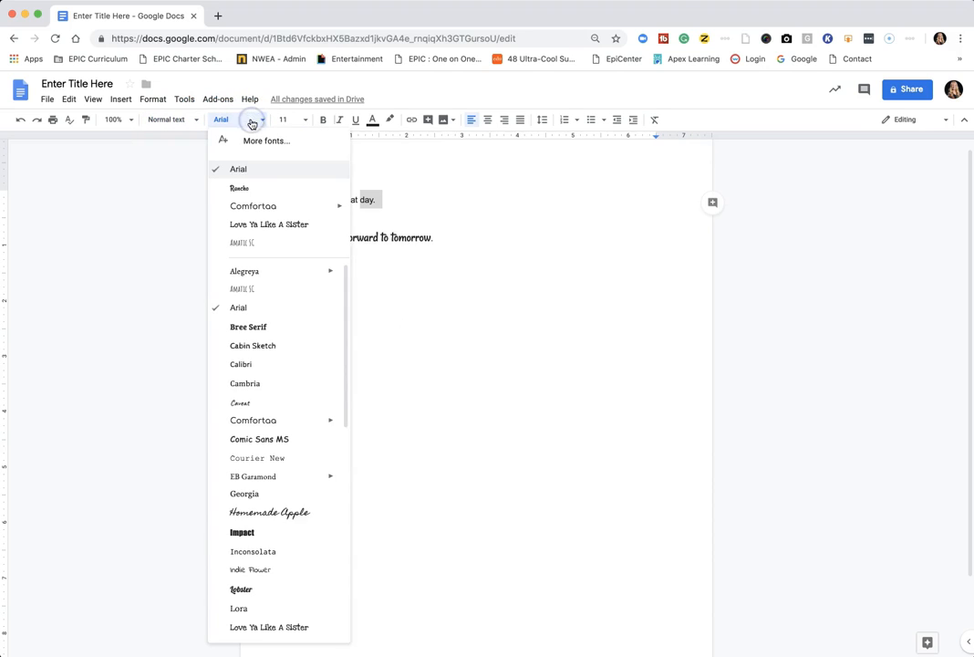
click(252, 205)
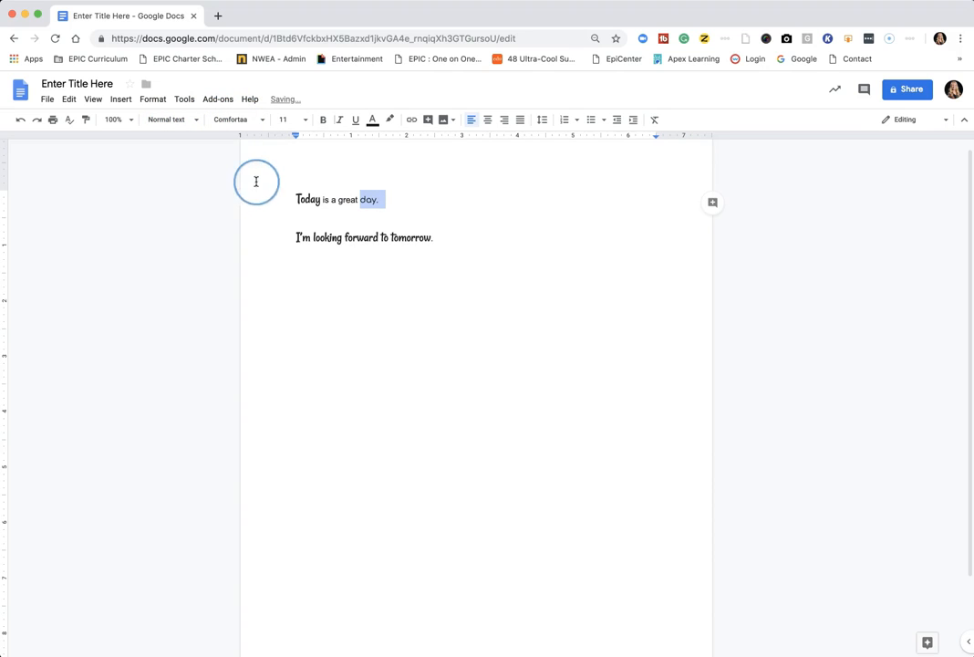
click(305, 120)
click(288, 271)
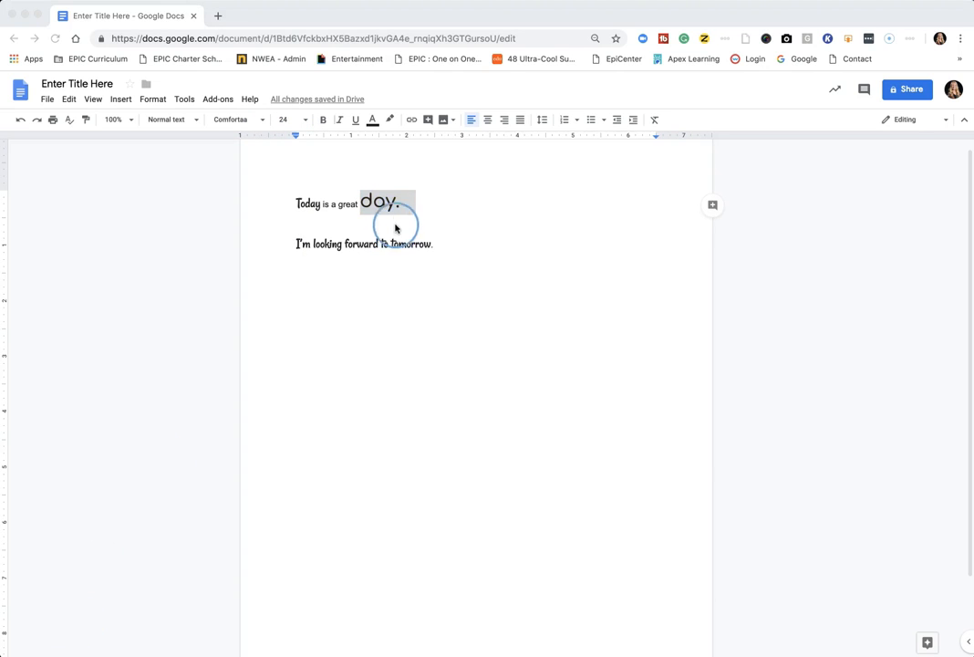
click(385, 222)
Try bold on the word "is" in the first sentence and remove it again.
click(321, 203)
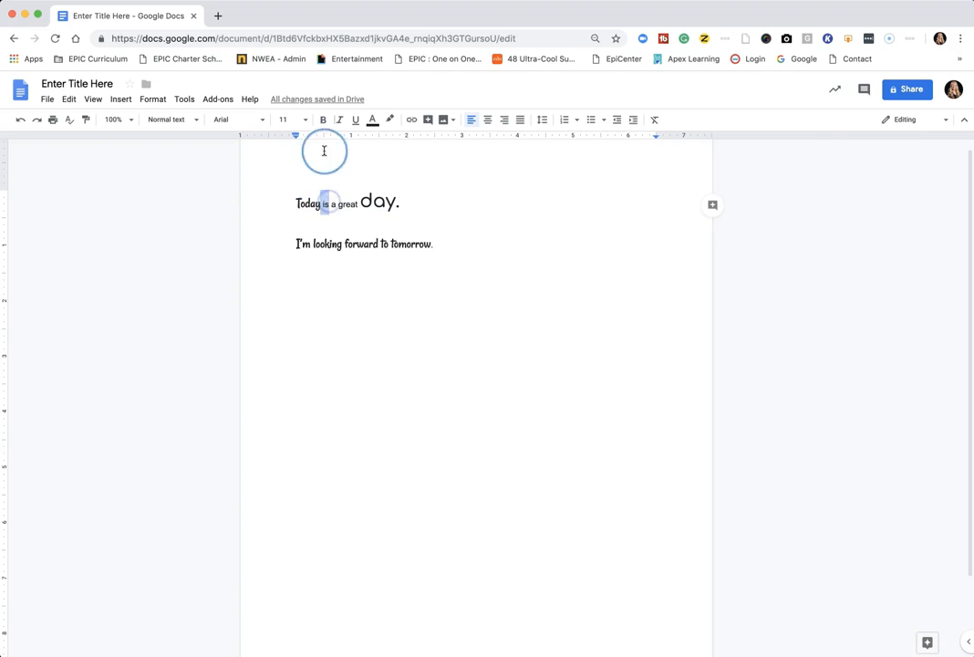
click(324, 119)
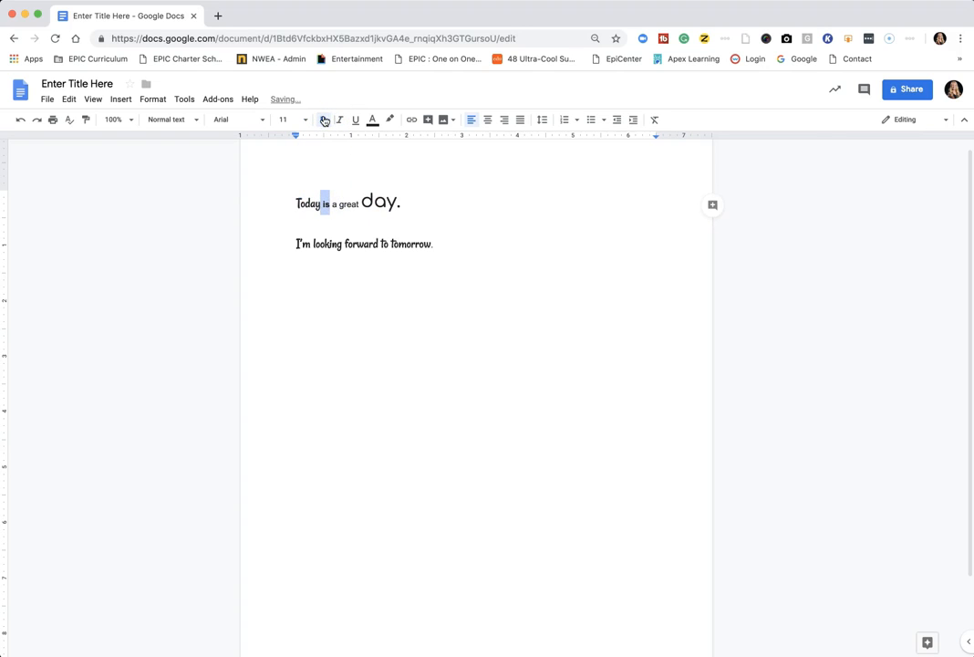
click(324, 122)
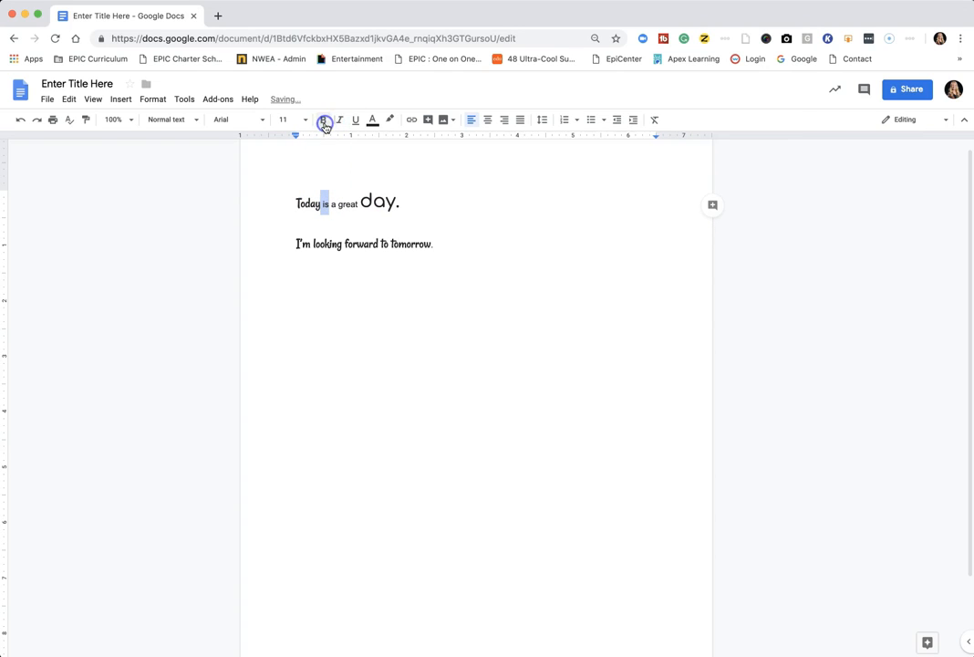
Try italics on the word "a" and an underline on "great" in the first sentence, removing both again.
click(331, 201)
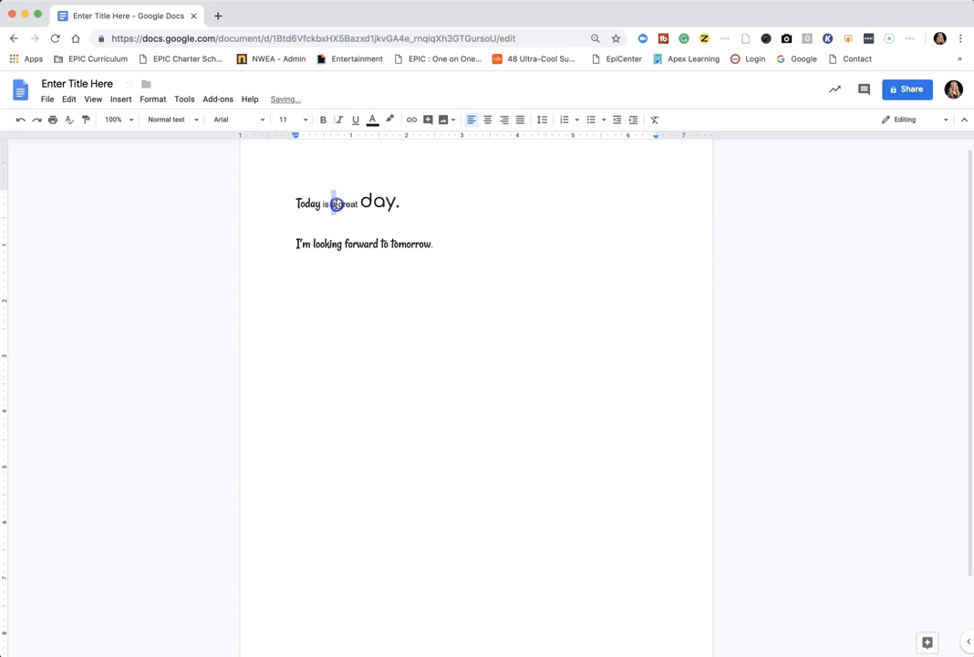
click(340, 121)
drag(338, 203, 354, 203)
click(354, 122)
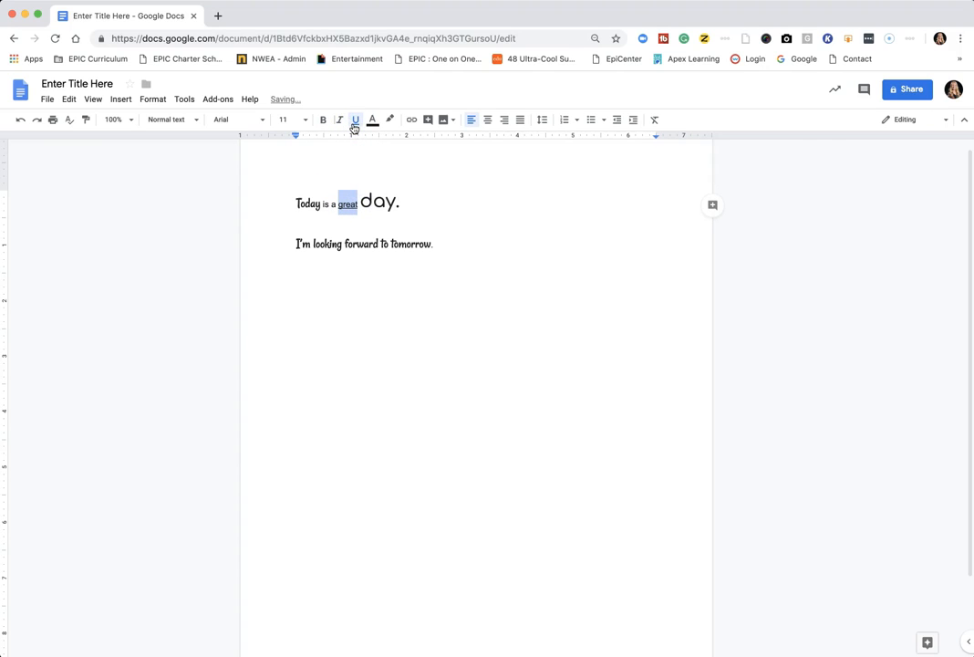
click(359, 190)
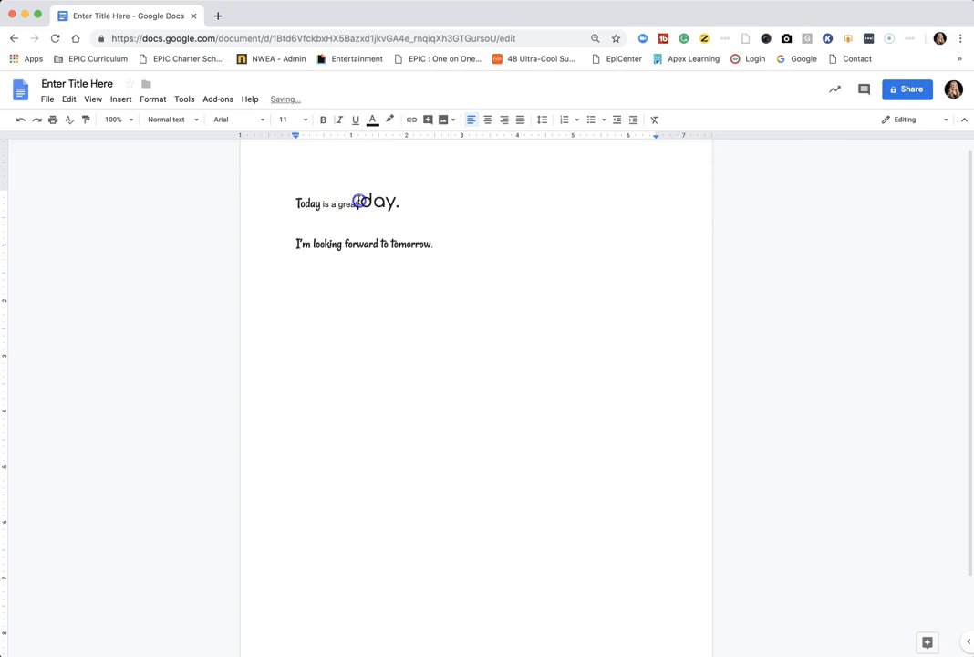
Color the word "day." in the first sentence dark green and give it a light red highlight.
drag(359, 202, 402, 202)
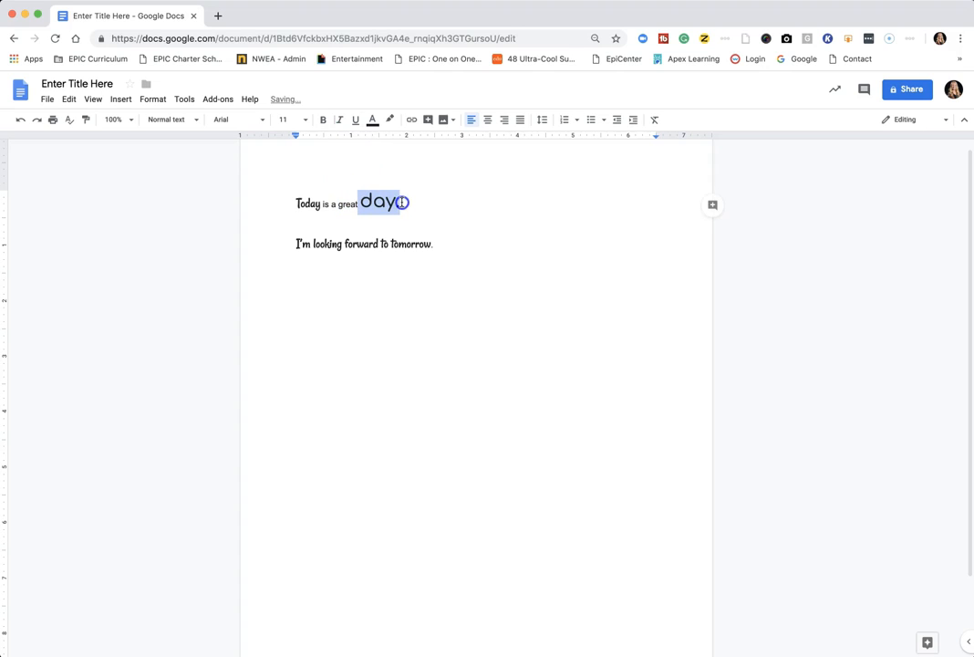
click(373, 121)
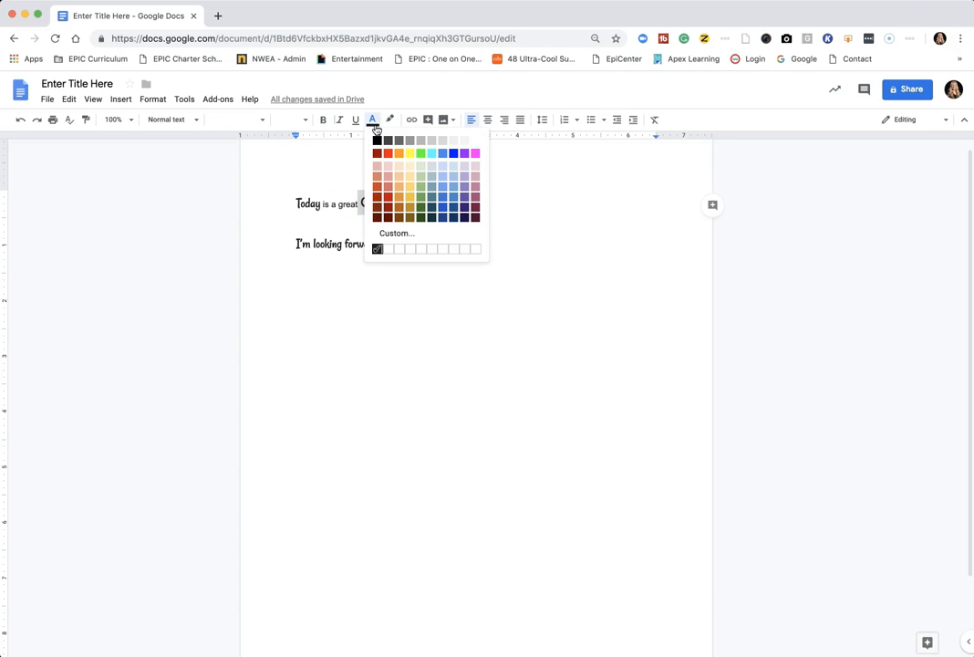
click(419, 207)
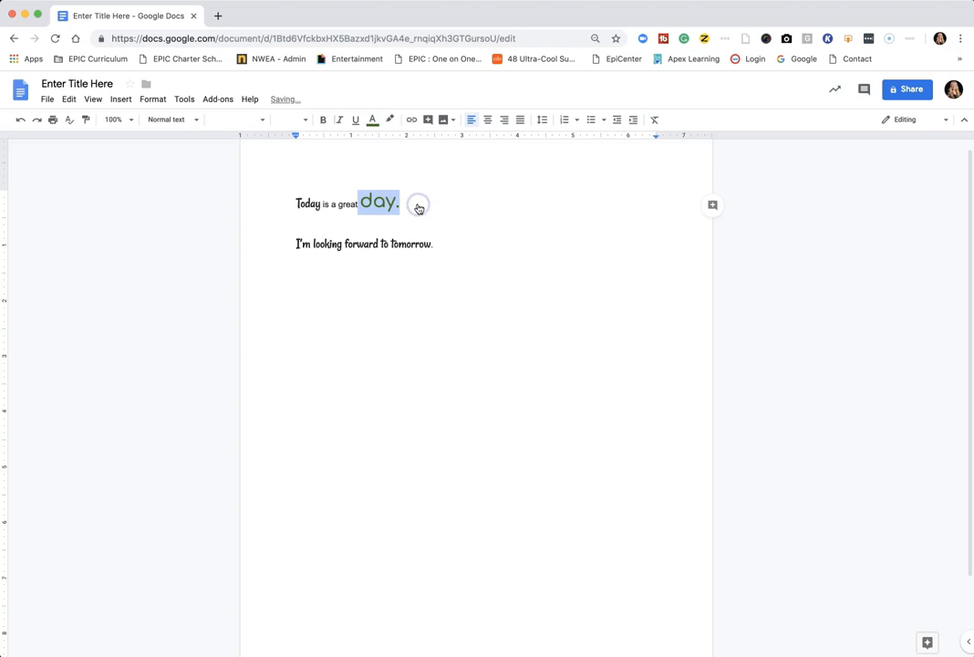
click(391, 122)
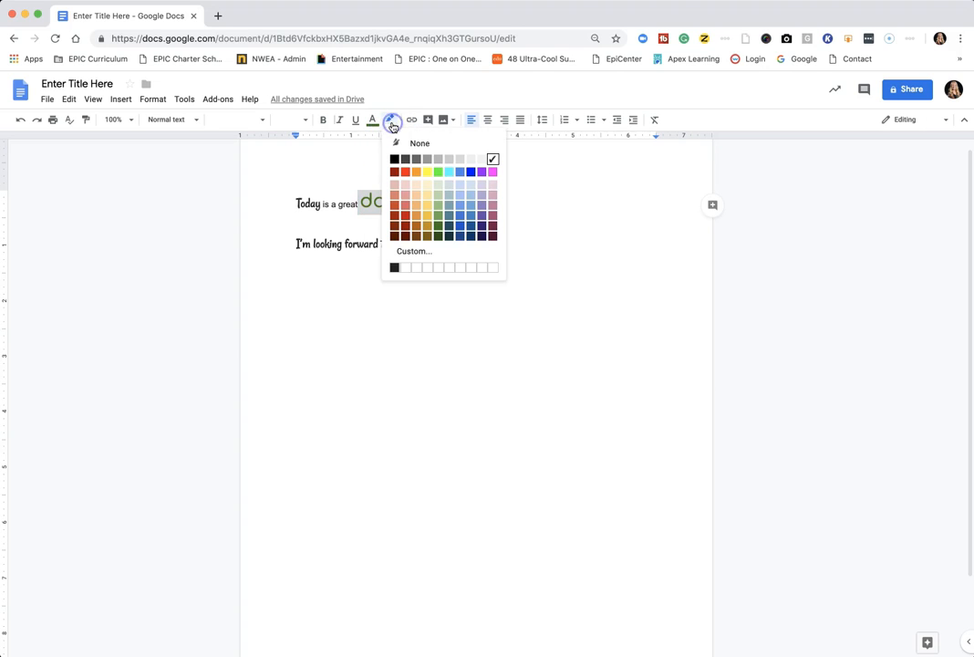
click(405, 187)
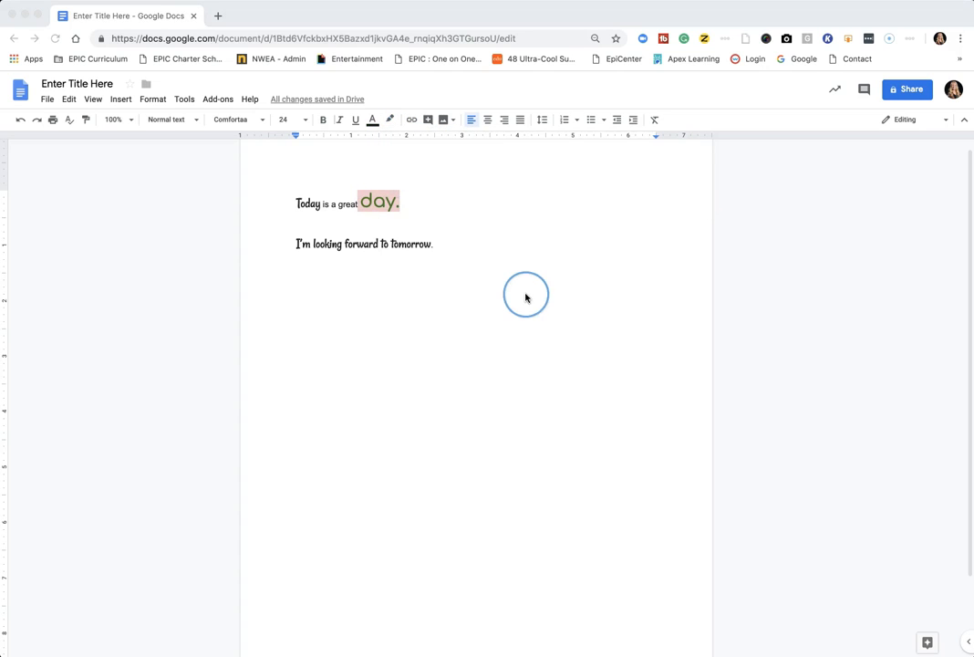
click(482, 270)
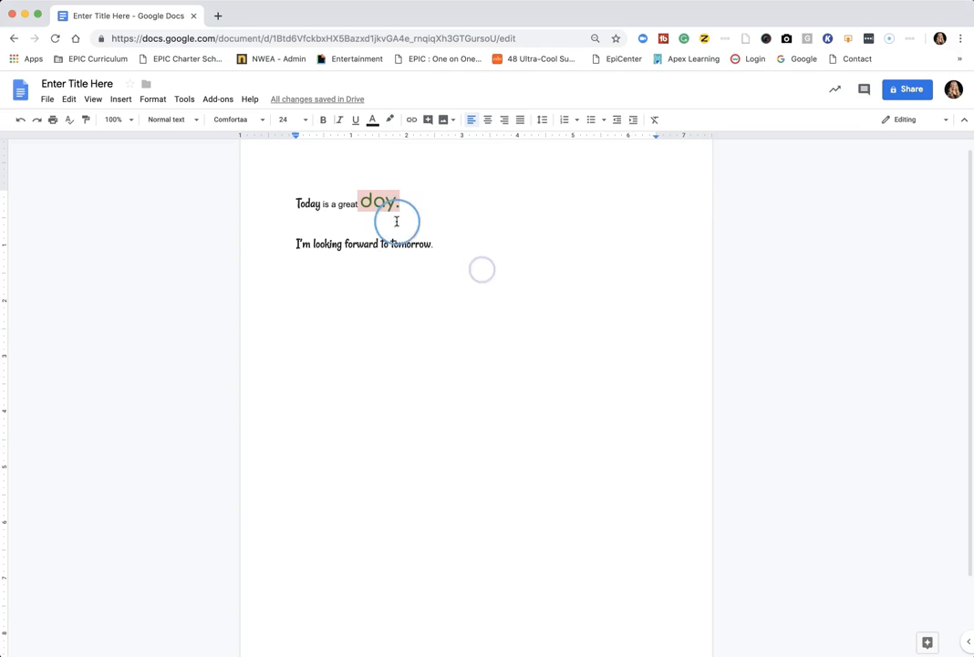
drag(391, 245, 436, 244)
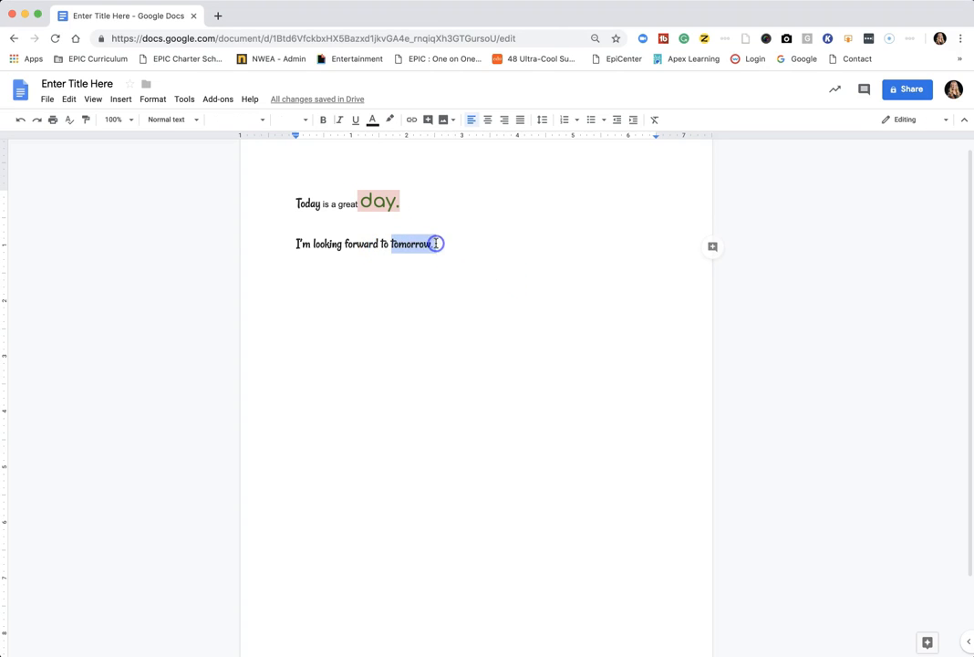
click(117, 100)
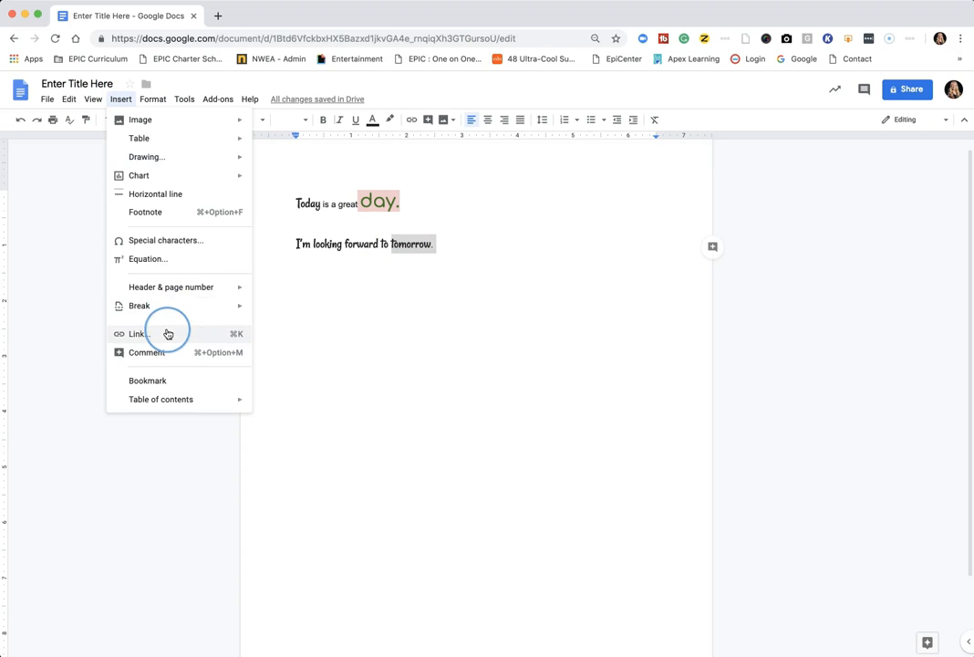
click(466, 198)
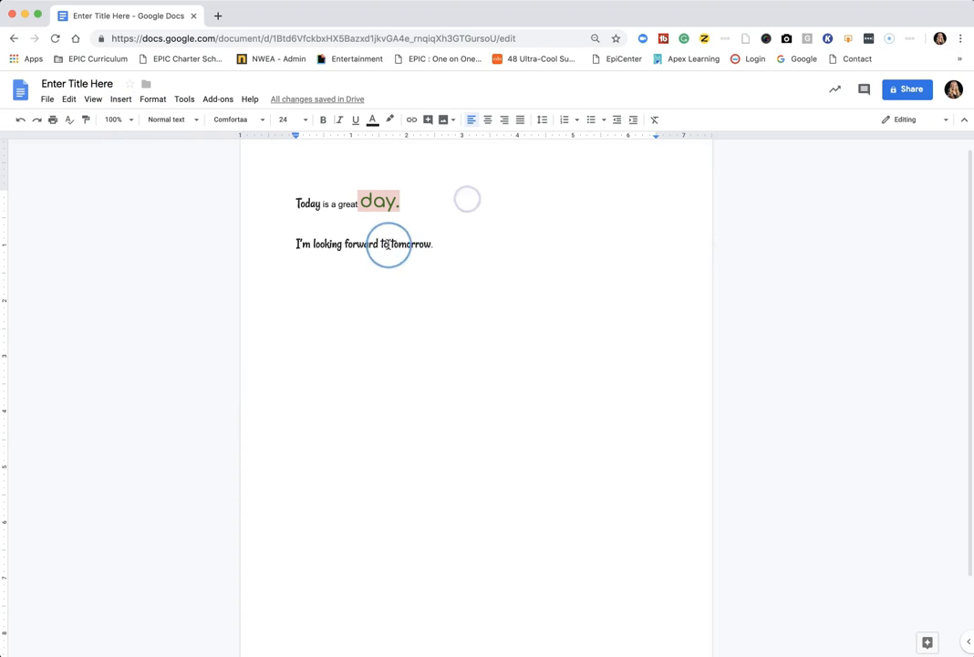
drag(390, 244, 440, 243)
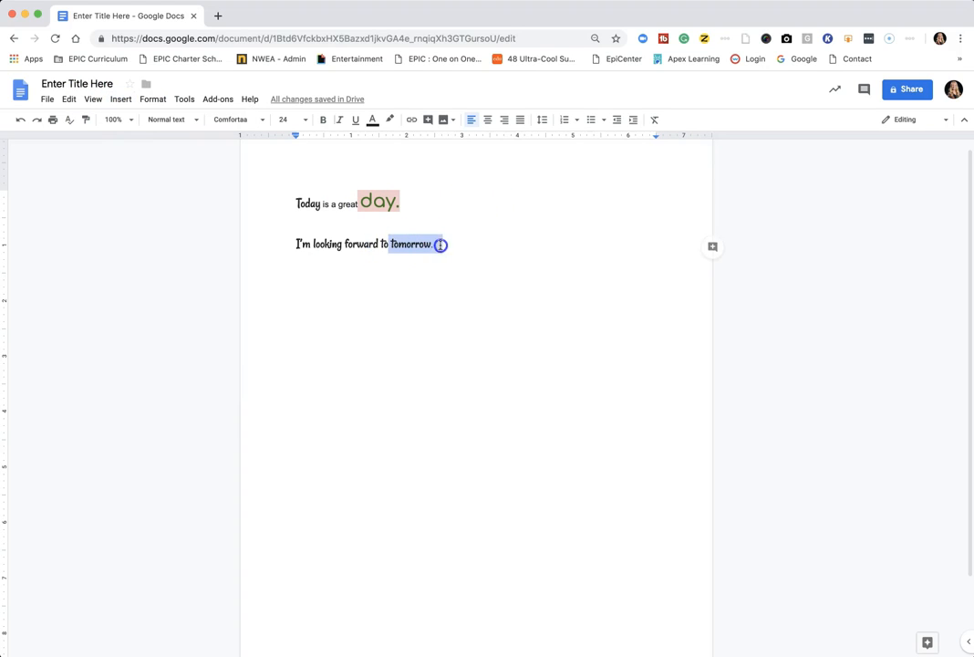
click(412, 121)
click(413, 284)
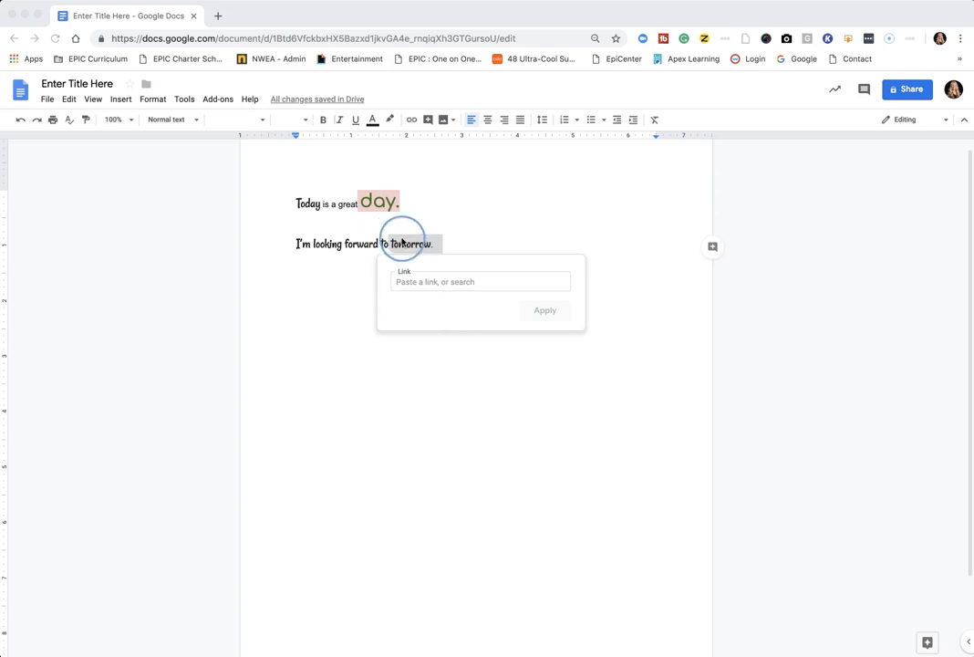
Search Explore for "the sun will come out tomorrow" and copy the link address of the Annie - Tomorrow Lyrics result from MetroLyrics.
click(186, 99)
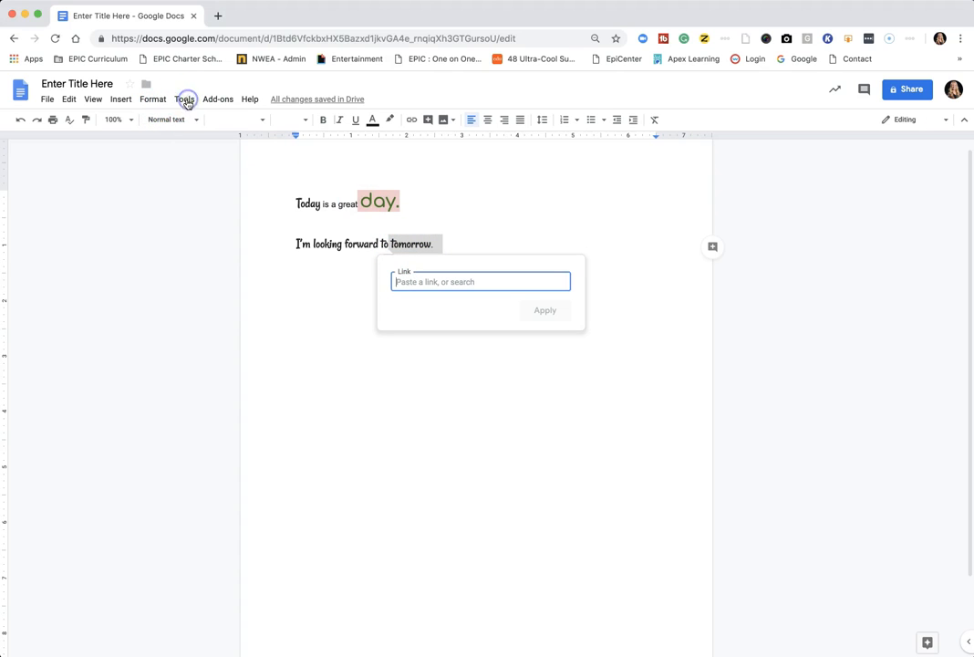
click(186, 100)
click(209, 174)
text(the sun will c)
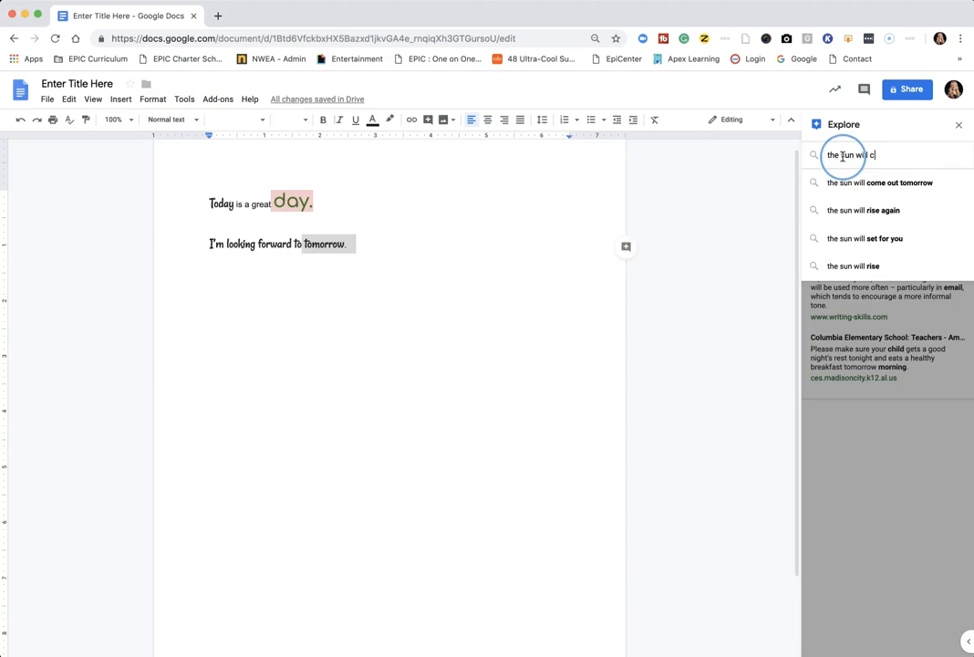
text(ome out tomorrow)
key(Return)
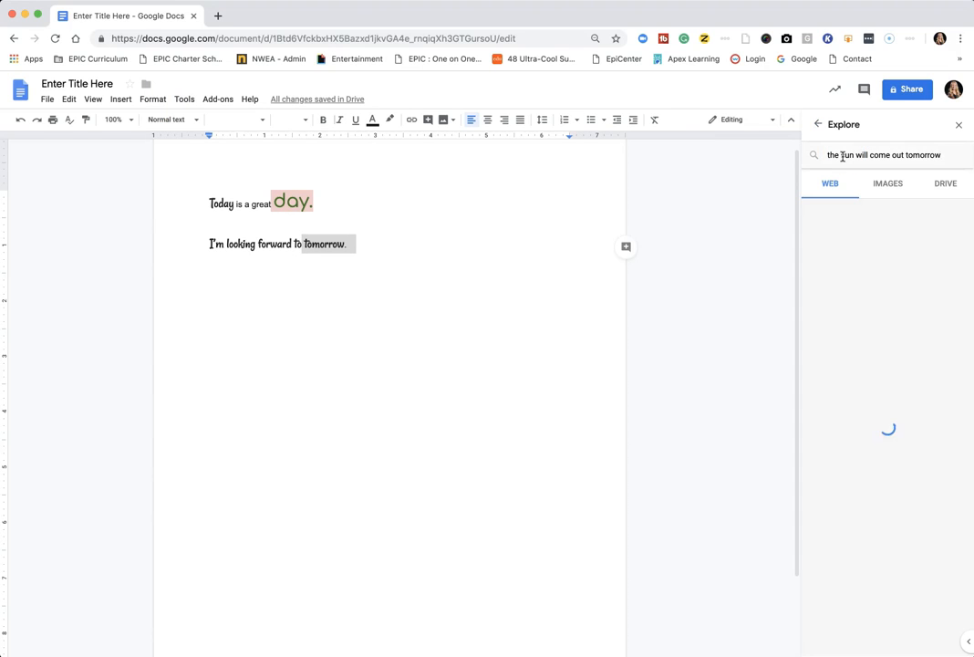
click(837, 162)
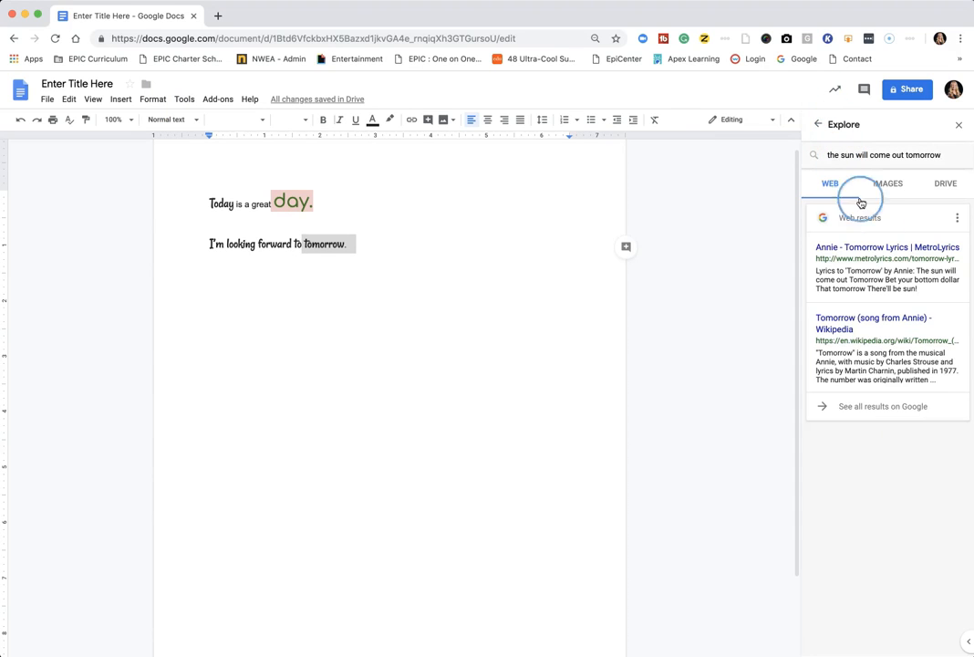
right_click(877, 251)
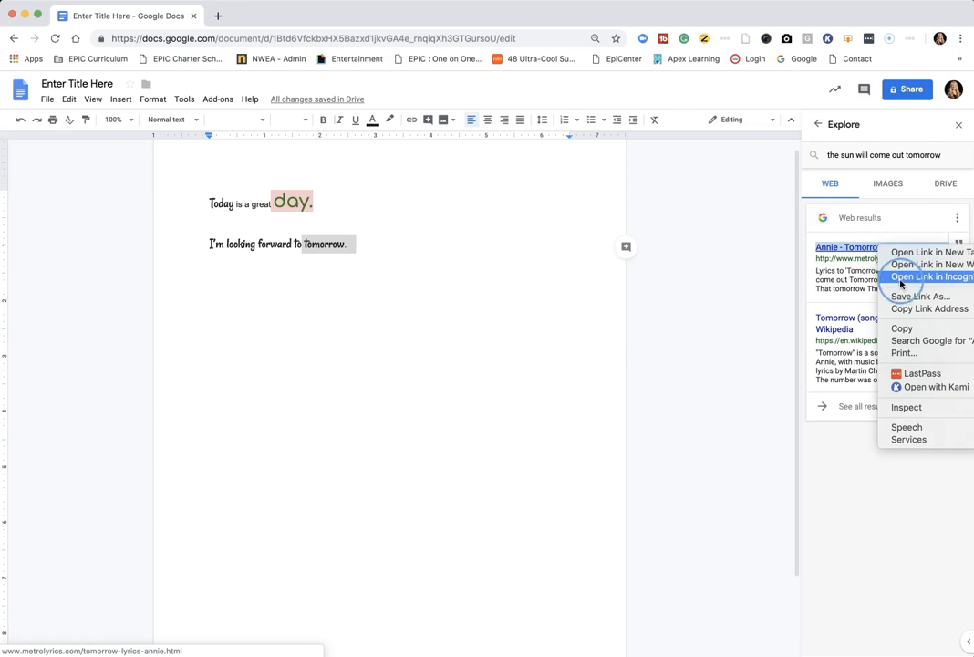
click(913, 310)
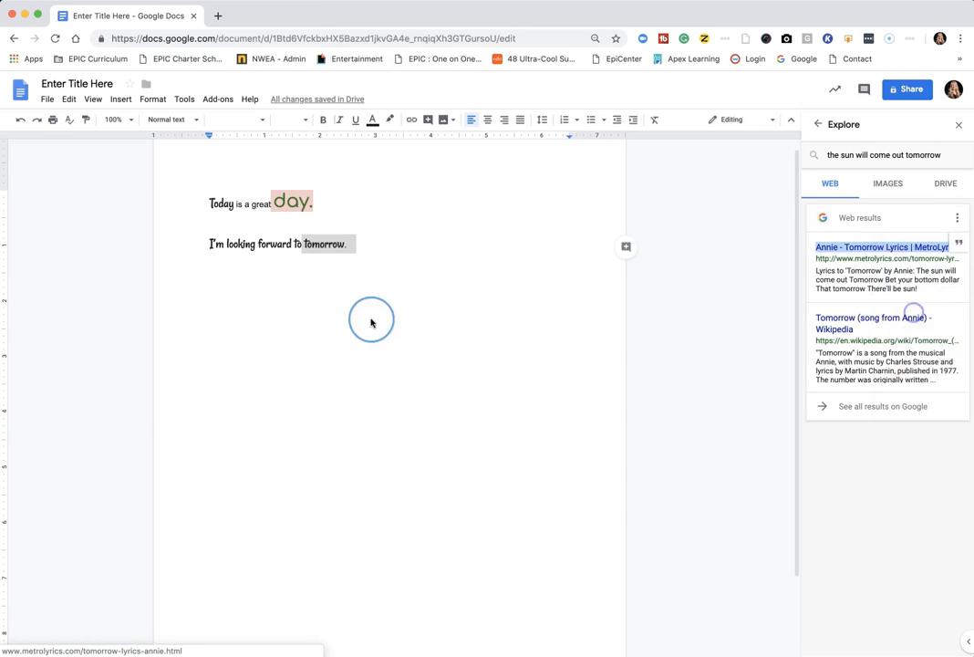
Link the word "tomorrow." in the second sentence to the copied MetroLyrics address.
click(337, 244)
drag(346, 243, 282, 241)
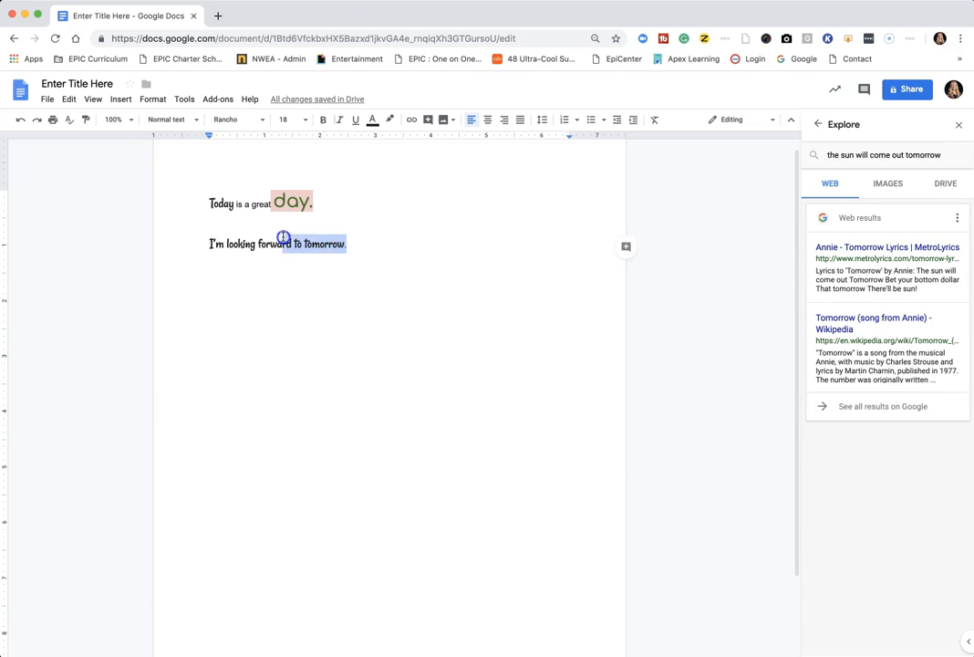
click(411, 119)
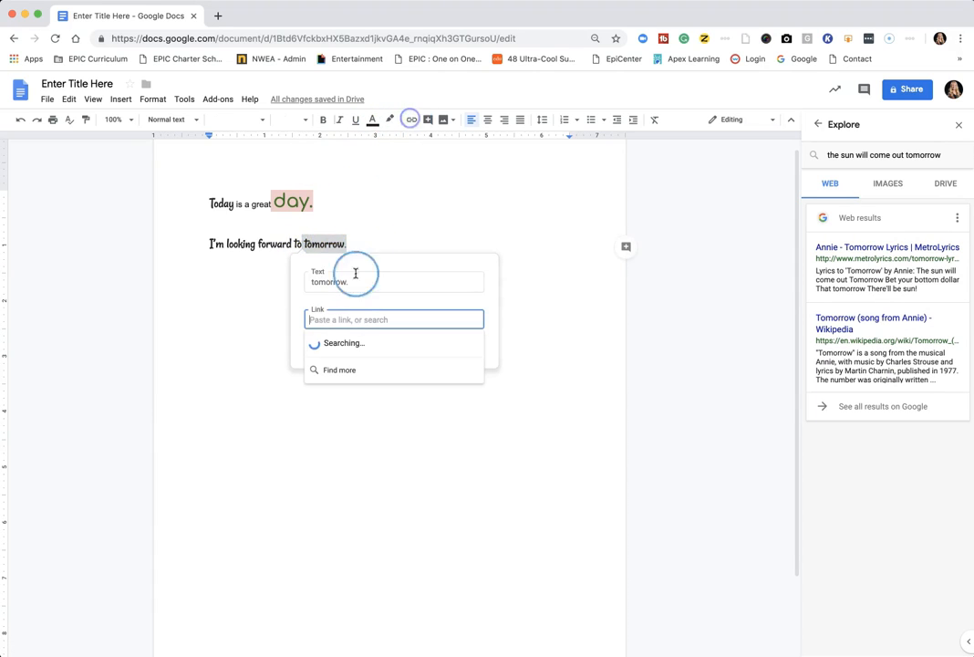
key(ctrl+v)
click(457, 348)
click(232, 251)
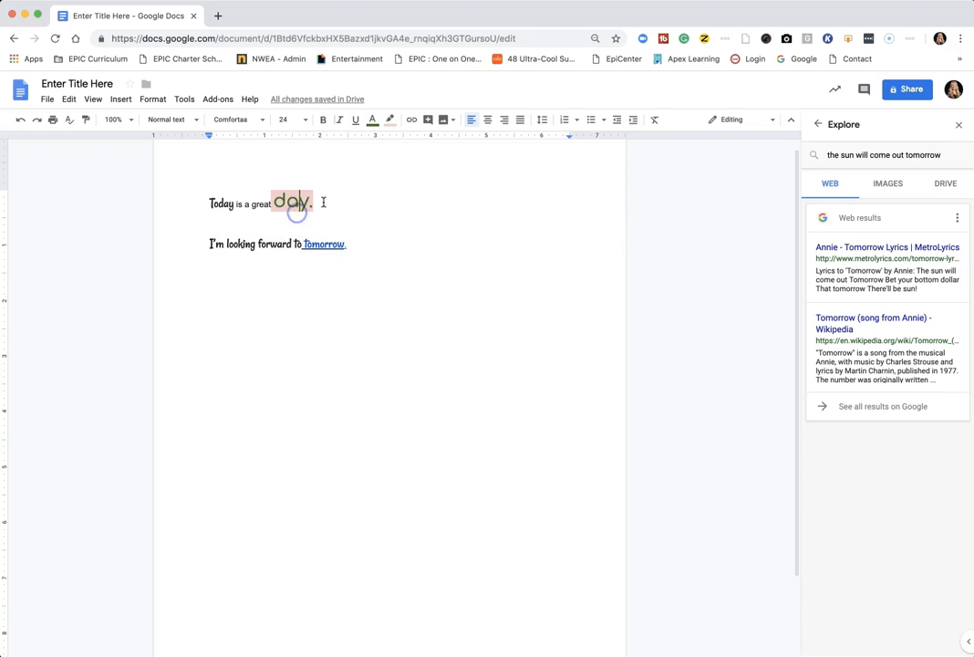
Add the comment "I agree, today is a wonderful day!" to the word "day." in the first sentence.
drag(320, 203, 266, 204)
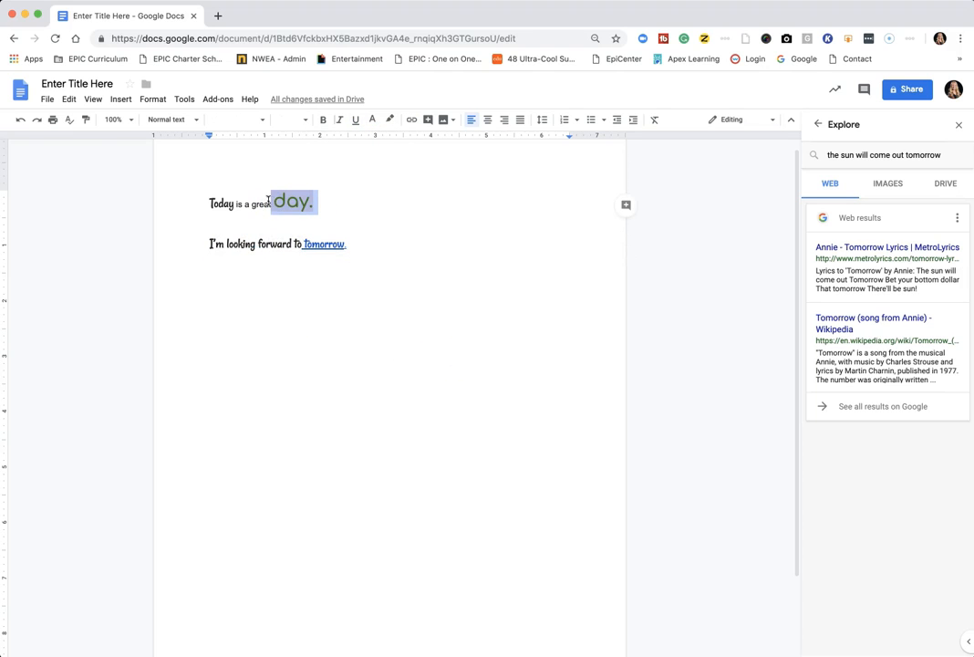
click(427, 120)
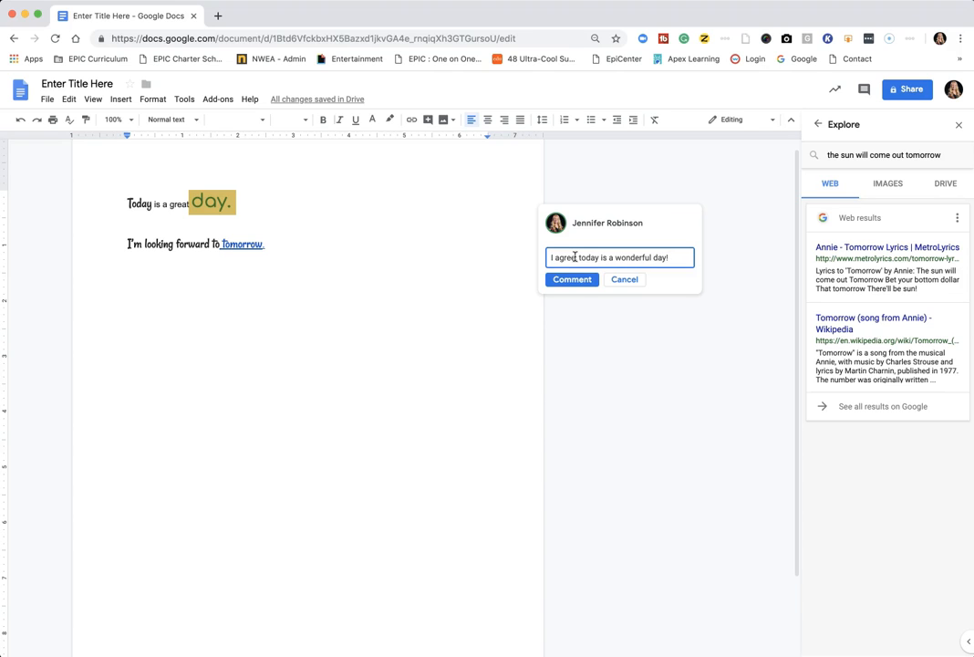
click(572, 279)
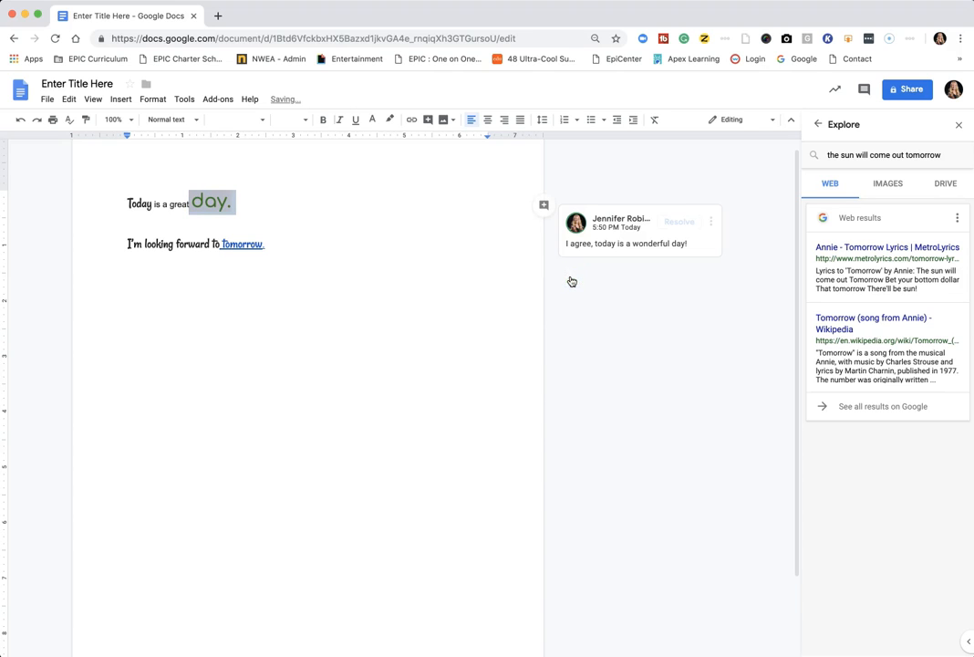
click(316, 221)
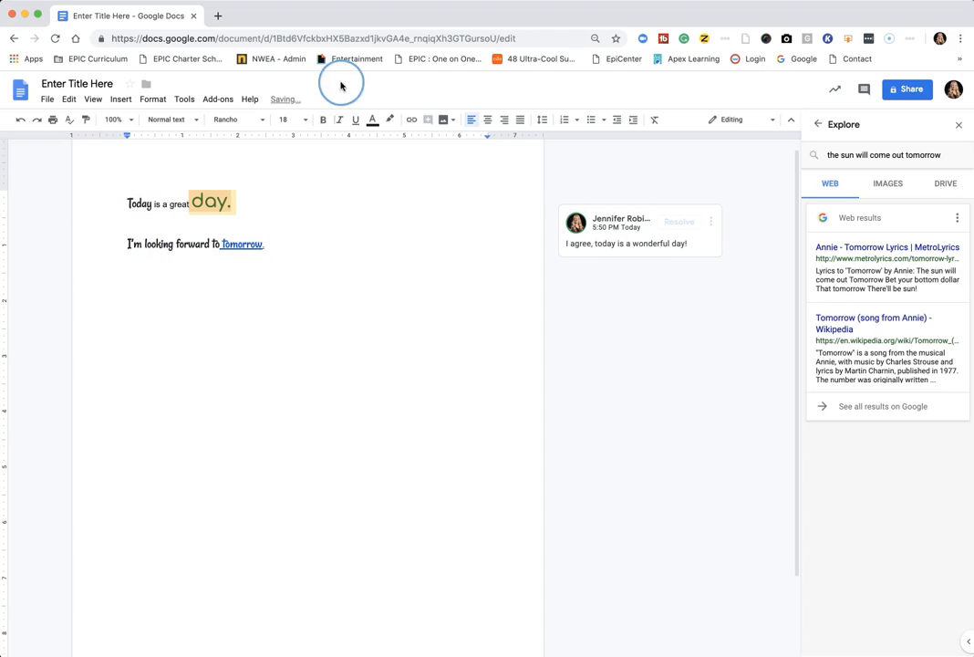
Search the web for "sunshine" images and insert the smiling cartoon sun below the second sentence.
click(444, 120)
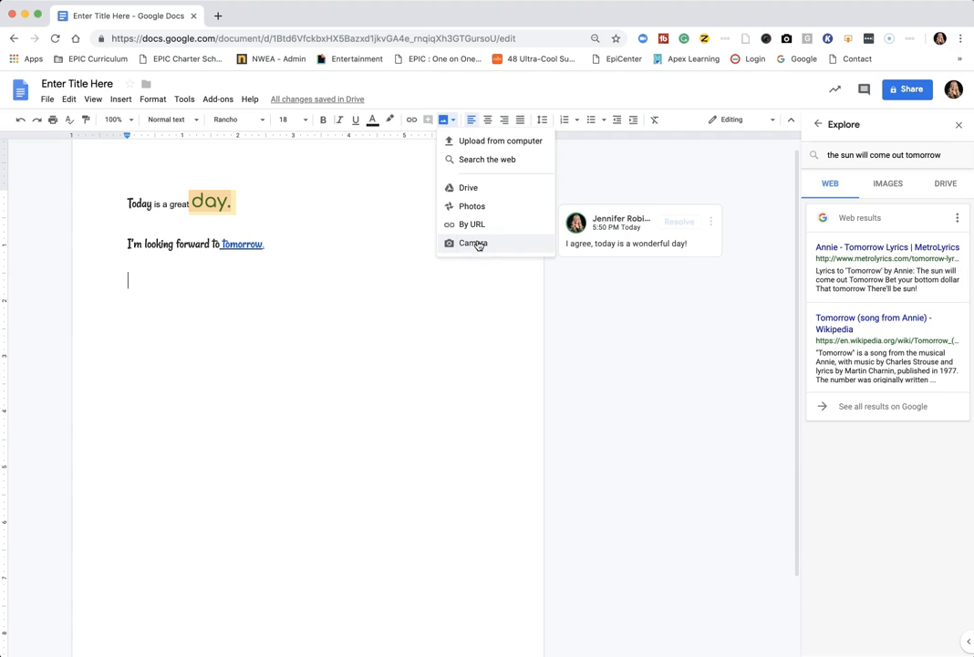
click(483, 160)
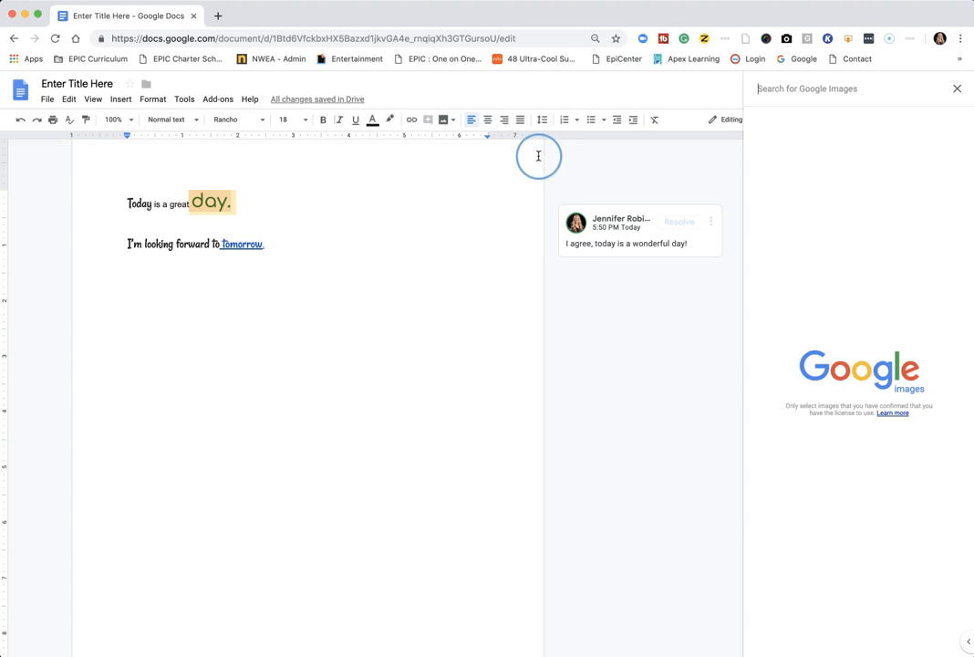
click(775, 90)
text(sunshine)
key(Return)
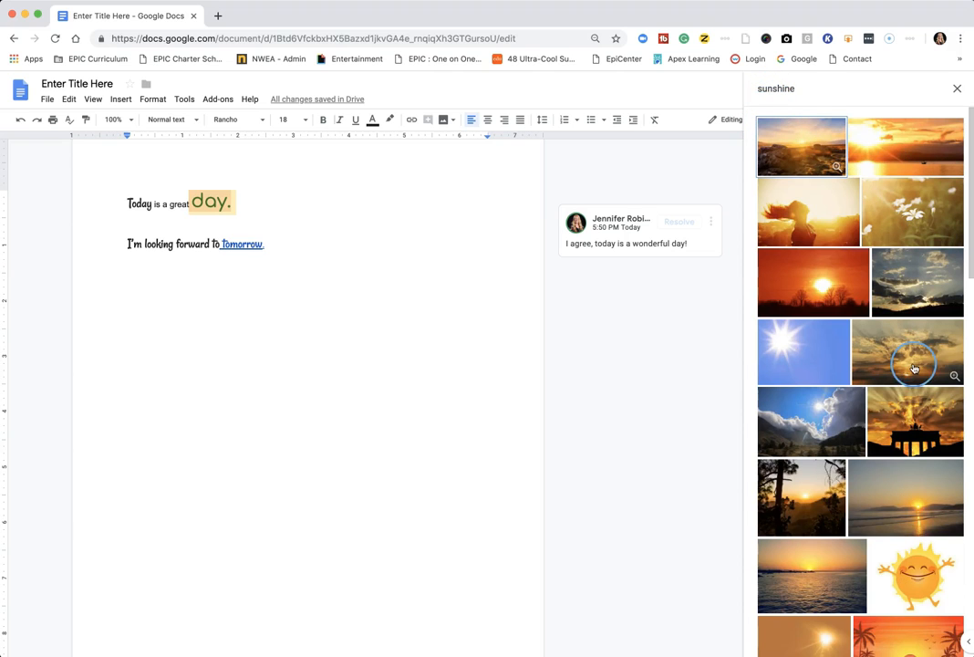
click(928, 577)
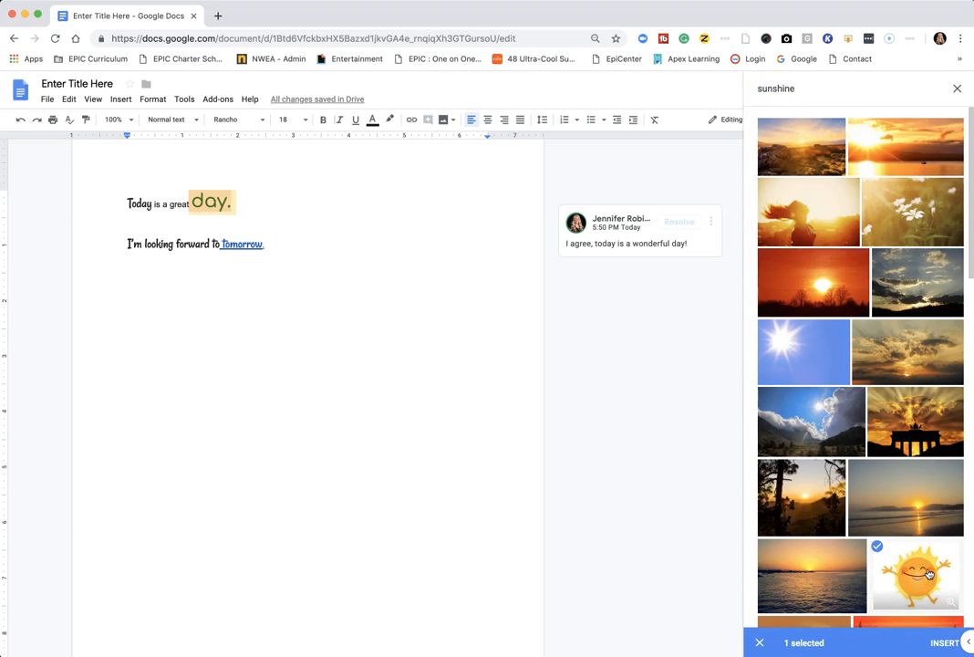
click(937, 643)
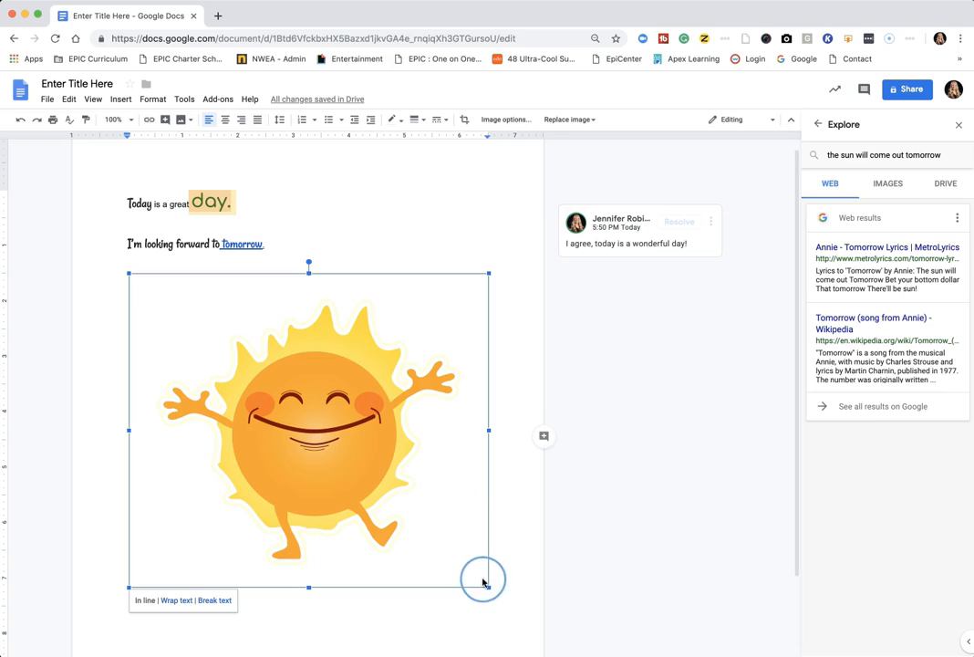
Shrink the sun image to about 2.4 inches wide and place it in line before the sentence "I'm looking forward to tomorrow.".
drag(487, 588, 228, 390)
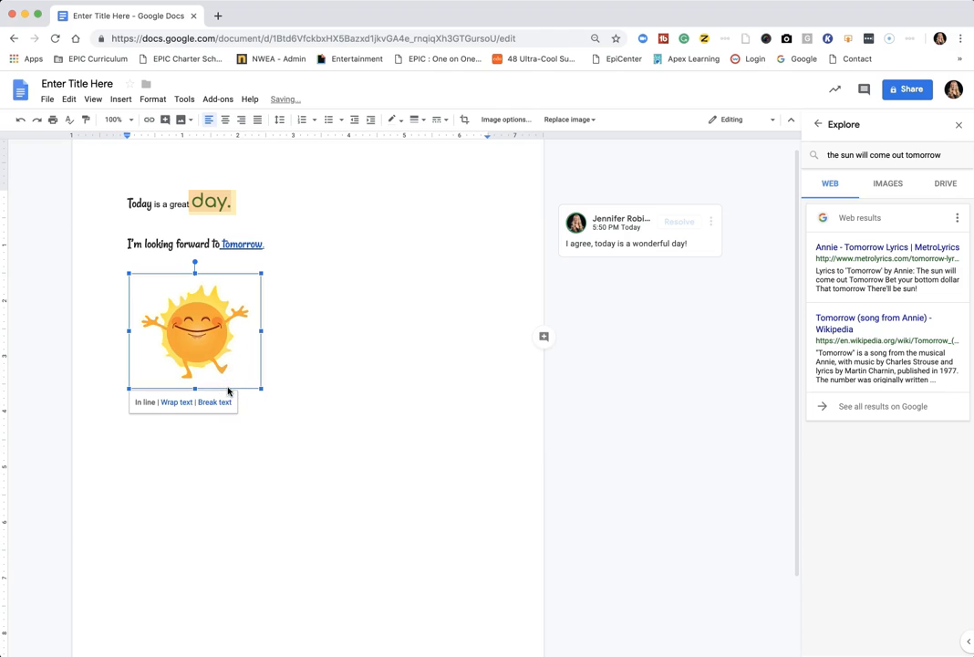
drag(202, 326, 308, 273)
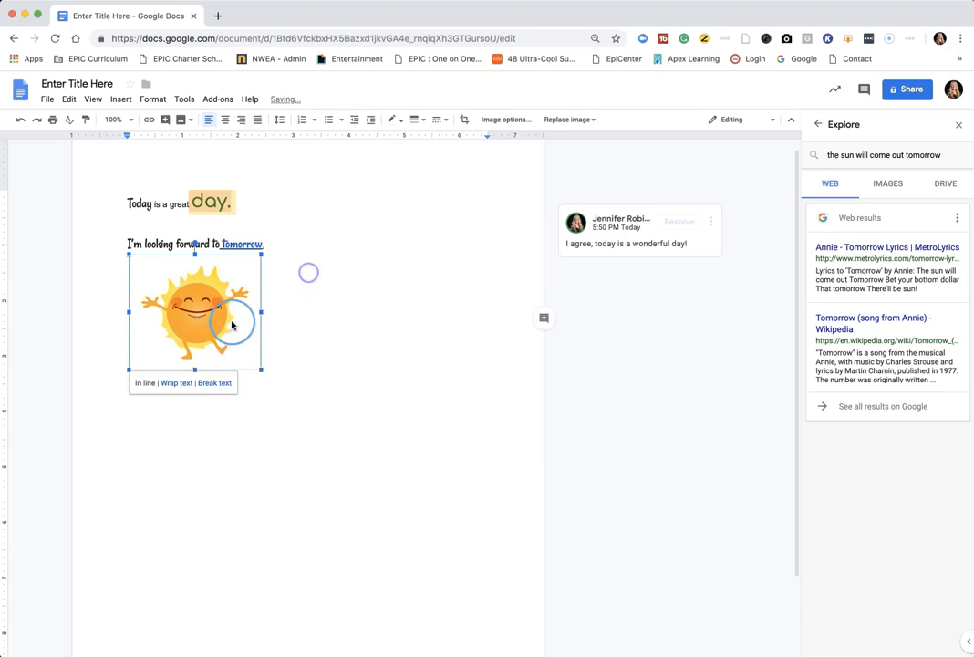
click(173, 382)
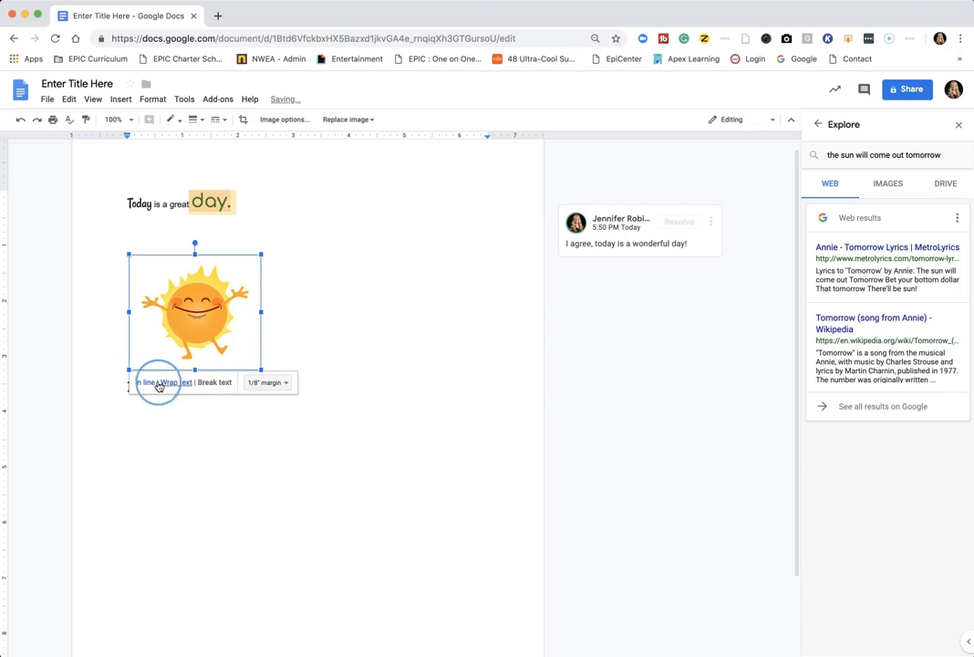
click(142, 383)
Add the lyrics from "The sun will come out" to "There'll be sun!" below the second sentence.
click(228, 447)
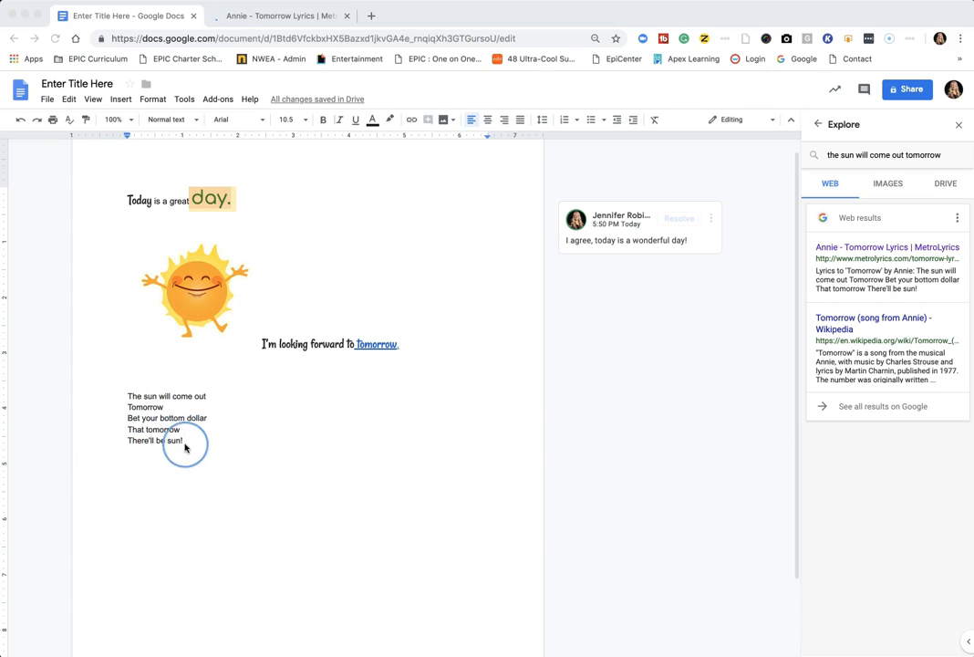
Try center, right and justified alignment on the lyric line "The sun will come out".
click(131, 396)
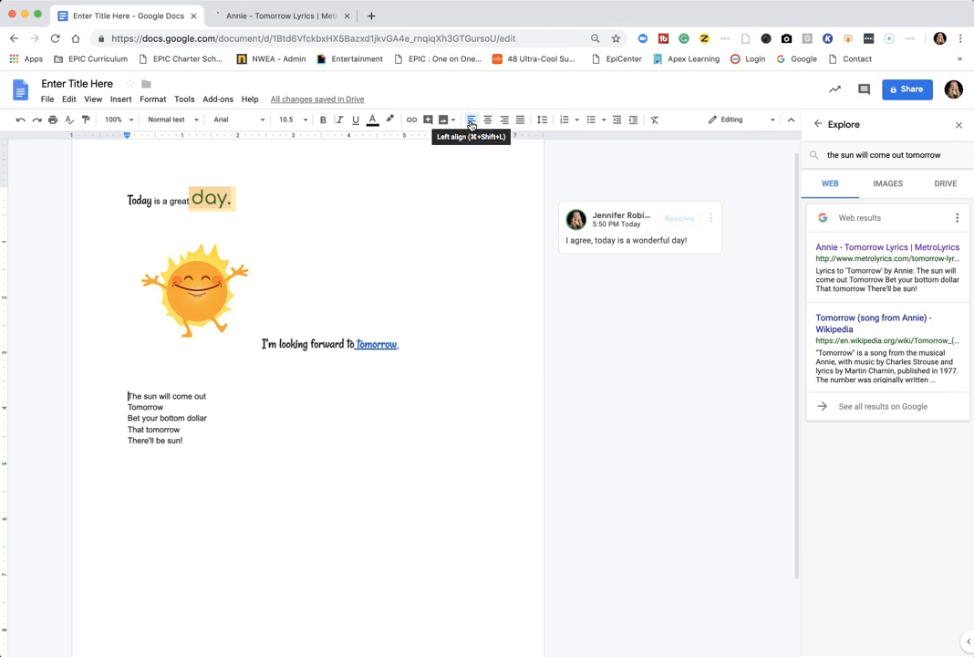
click(486, 122)
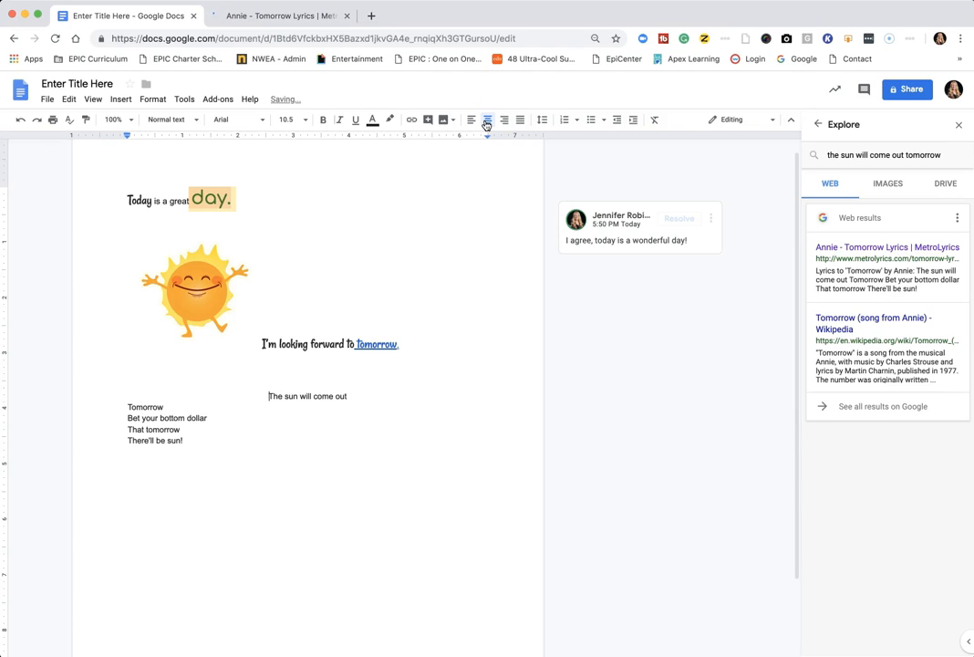
click(503, 121)
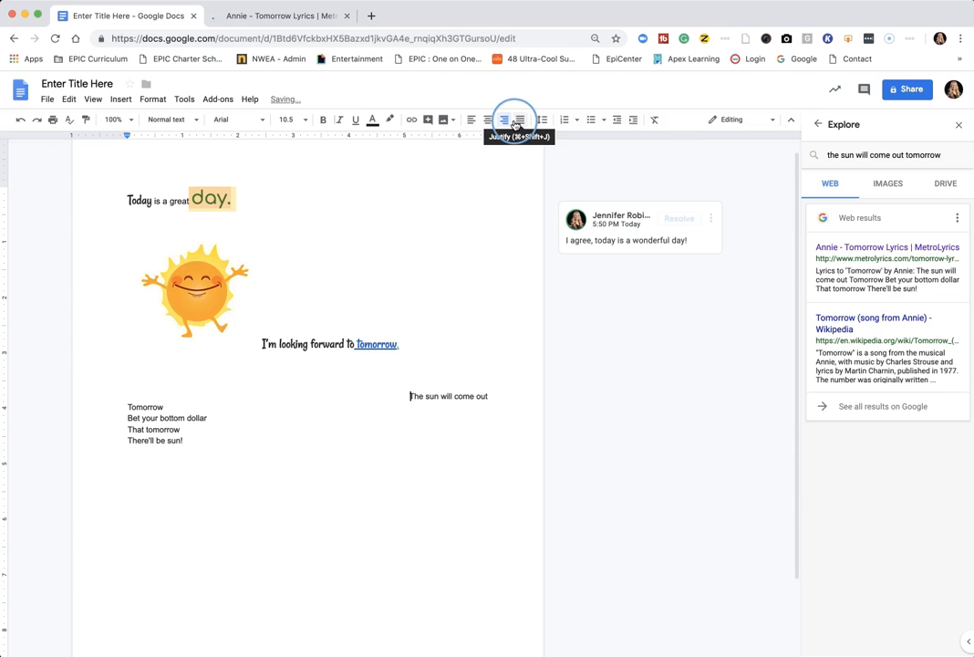
click(518, 123)
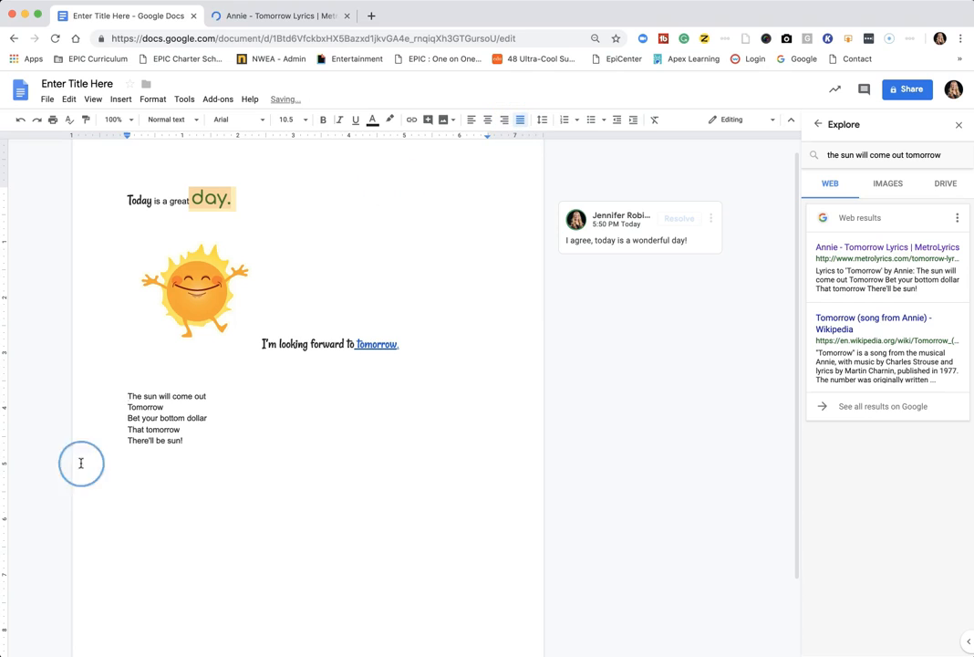
Center all the lyric lines from "The sun will come out" to "There'll be sun!", including the blank line above them.
drag(130, 383, 187, 436)
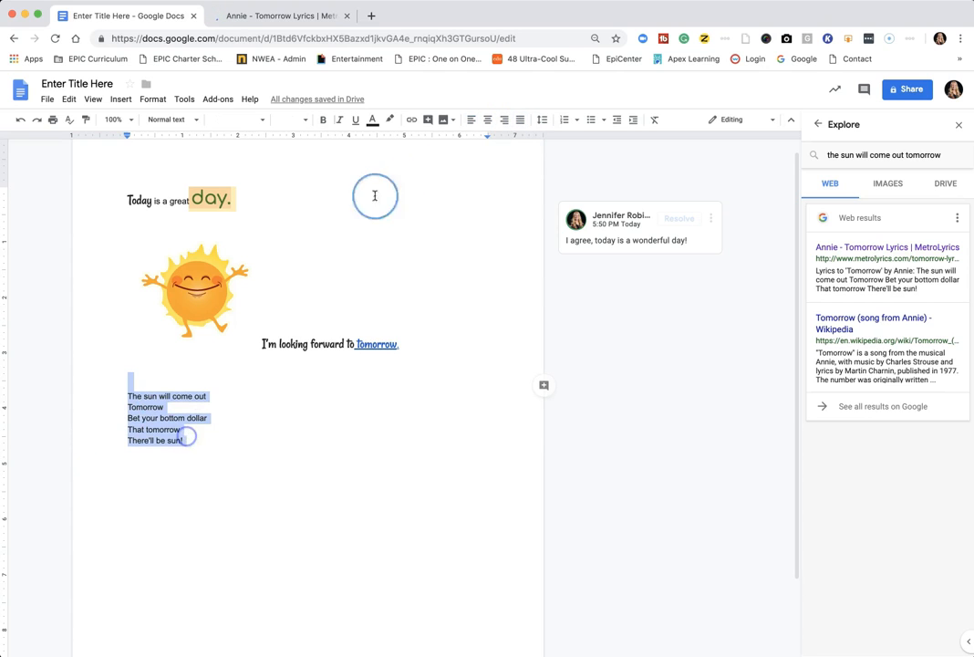
click(489, 121)
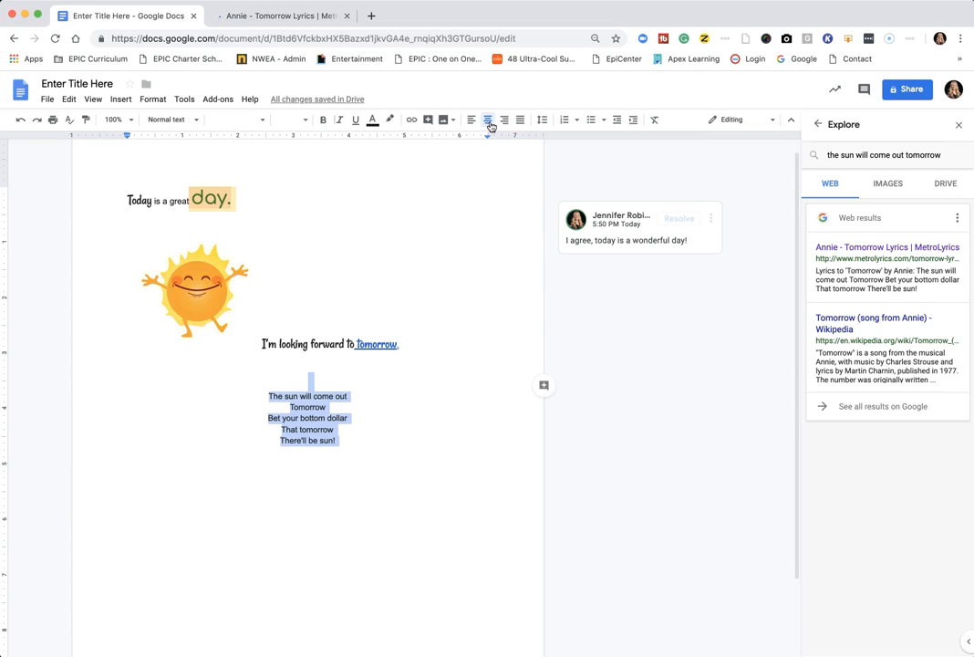
click(376, 330)
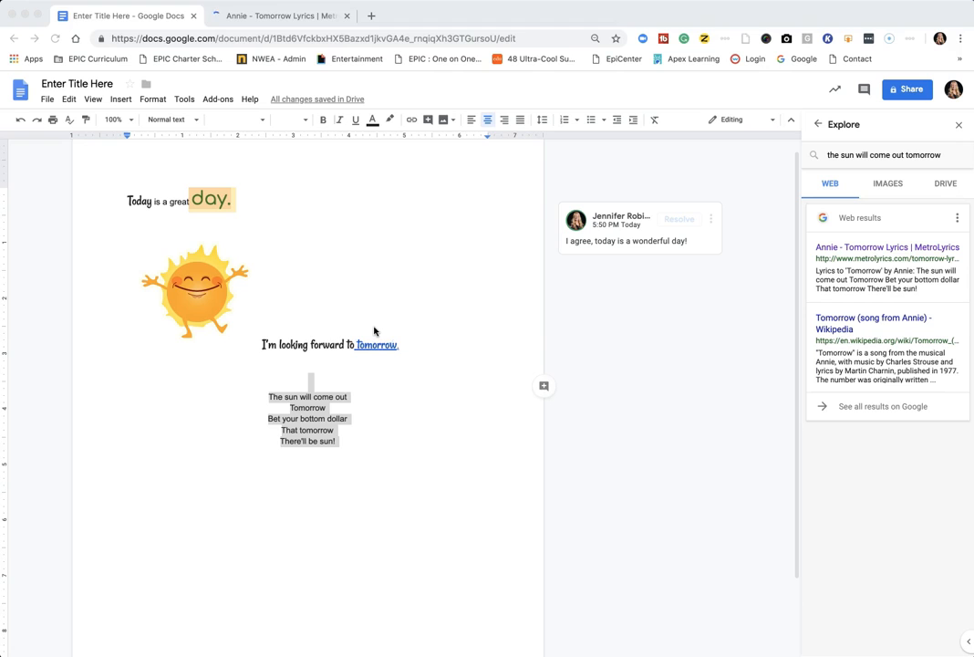
click(338, 420)
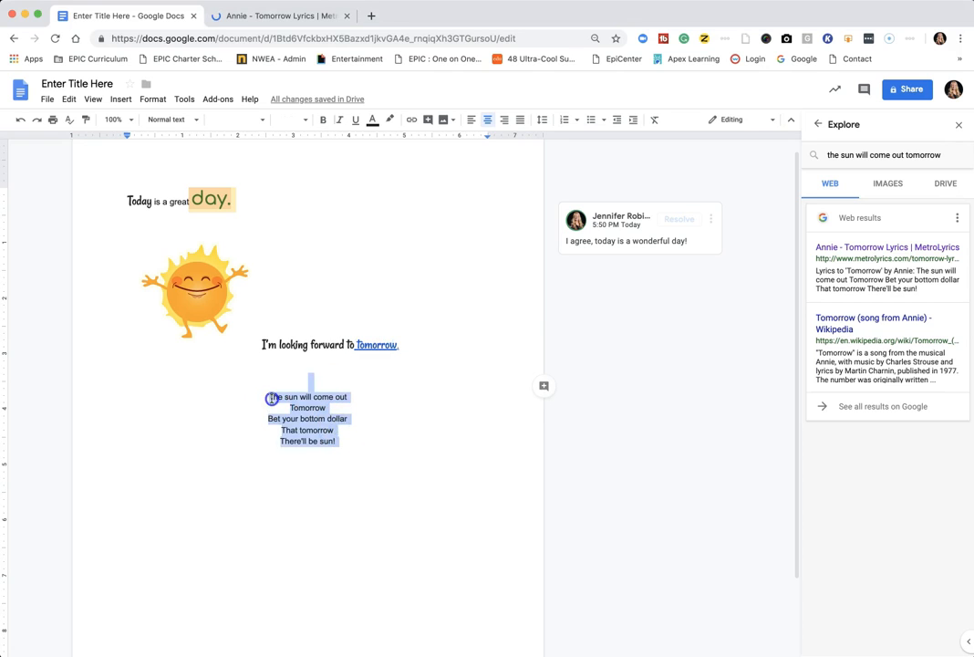
Set the five lyric lines to double line spacing and turn them into a numbered list in the 1, a, i style.
click(265, 395)
drag(265, 395, 343, 440)
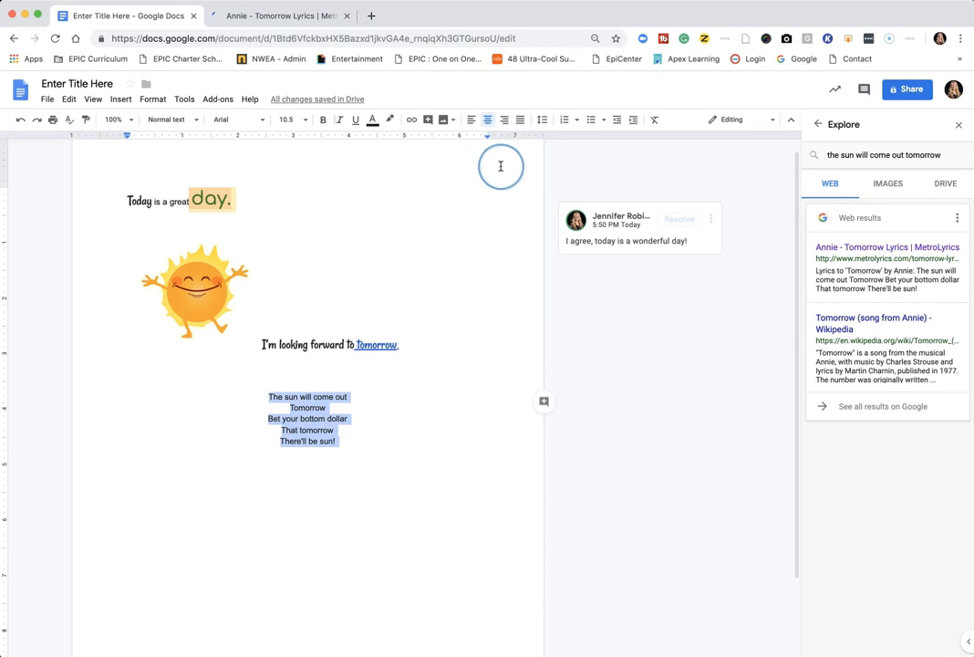
click(543, 120)
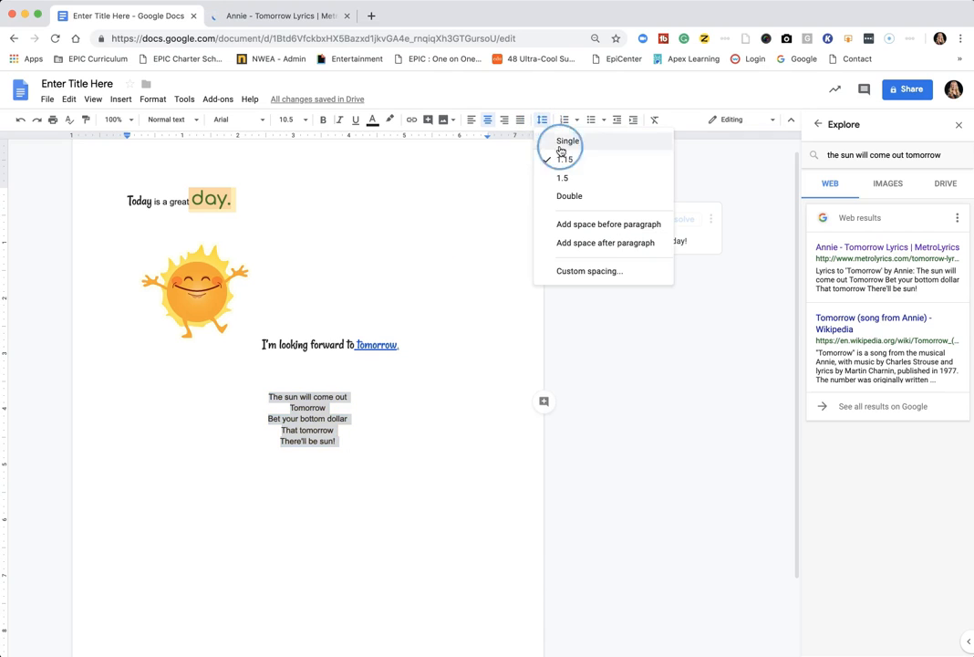
click(568, 197)
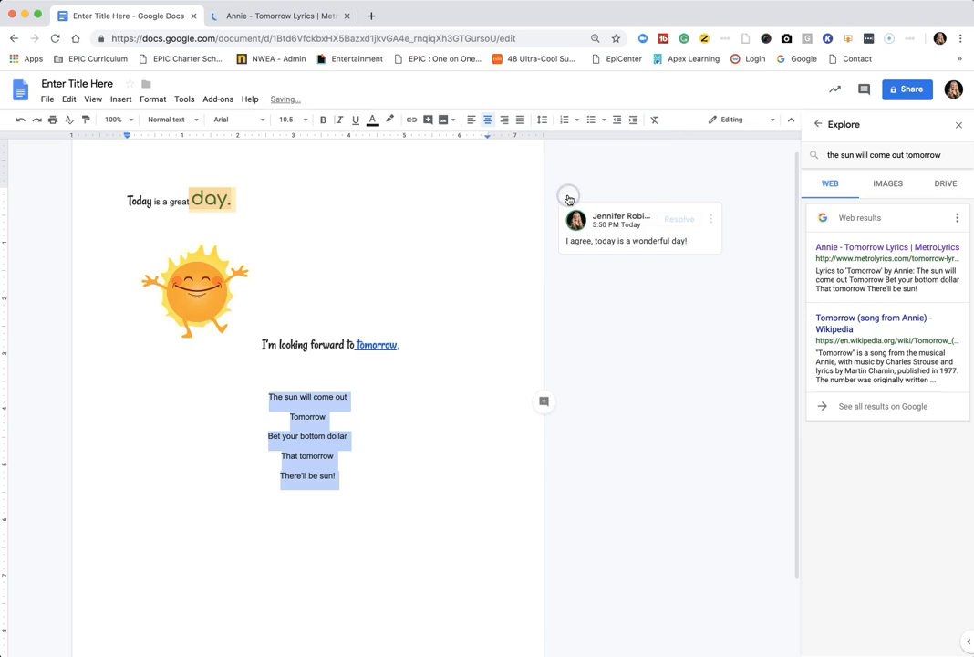
click(575, 121)
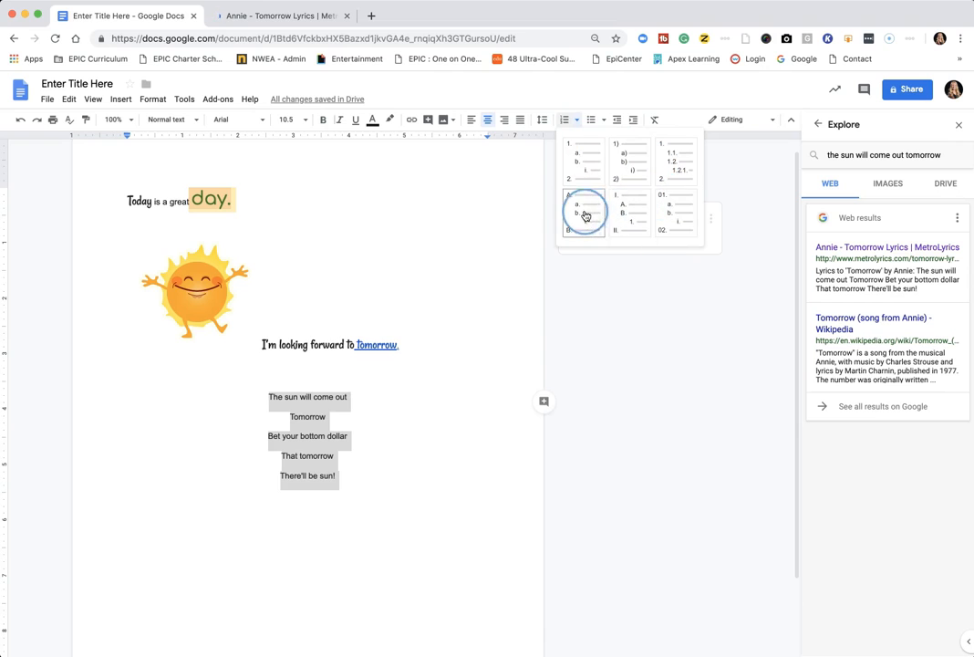
click(584, 166)
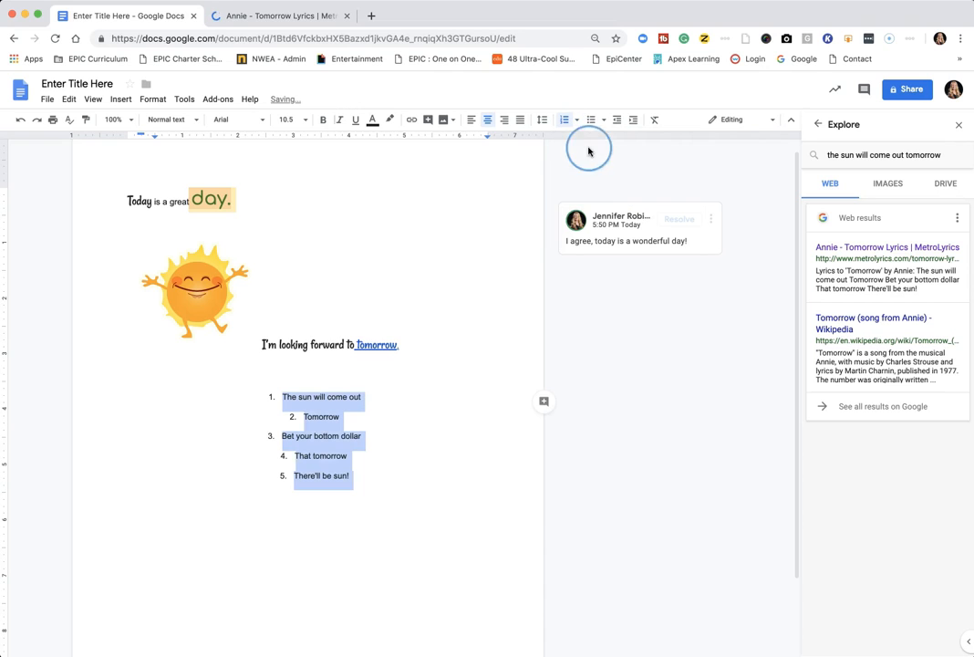
Change the numbered lyric lines to a checkbox-style bulleted list and clear their other formatting.
click(603, 120)
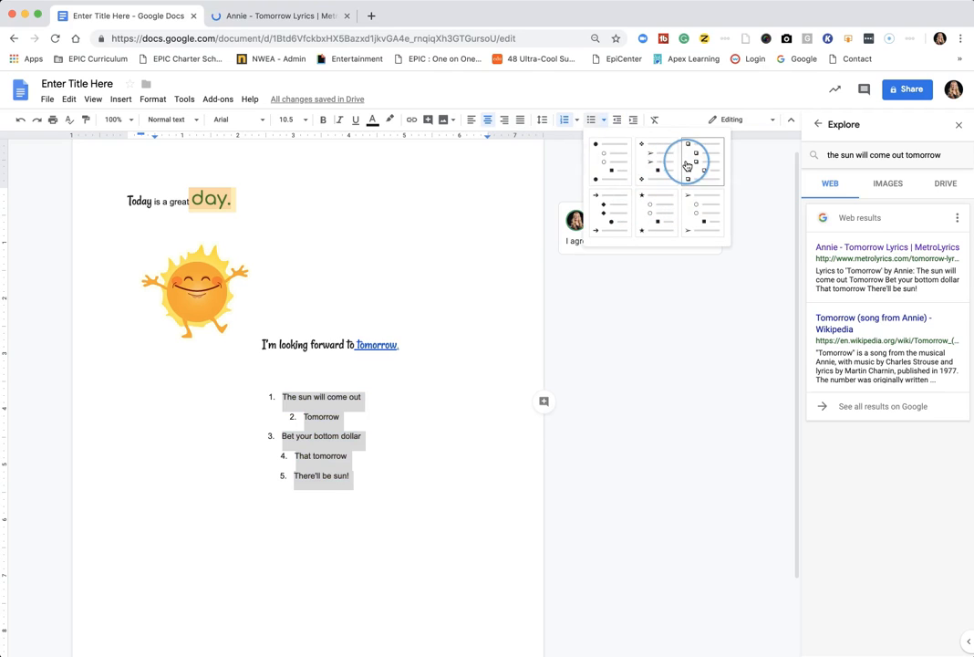
click(687, 165)
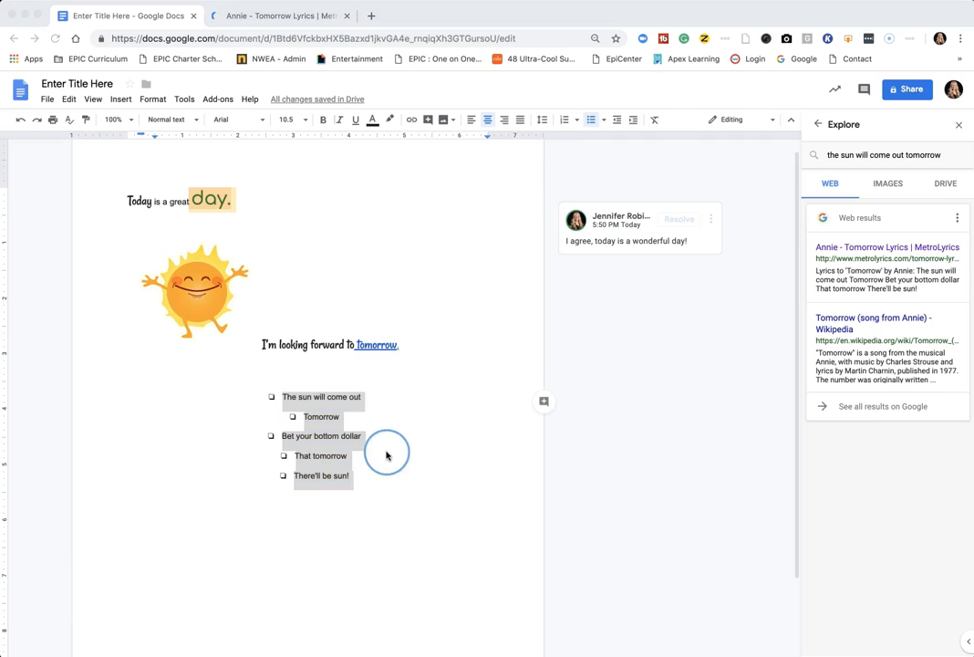
click(656, 121)
click(655, 121)
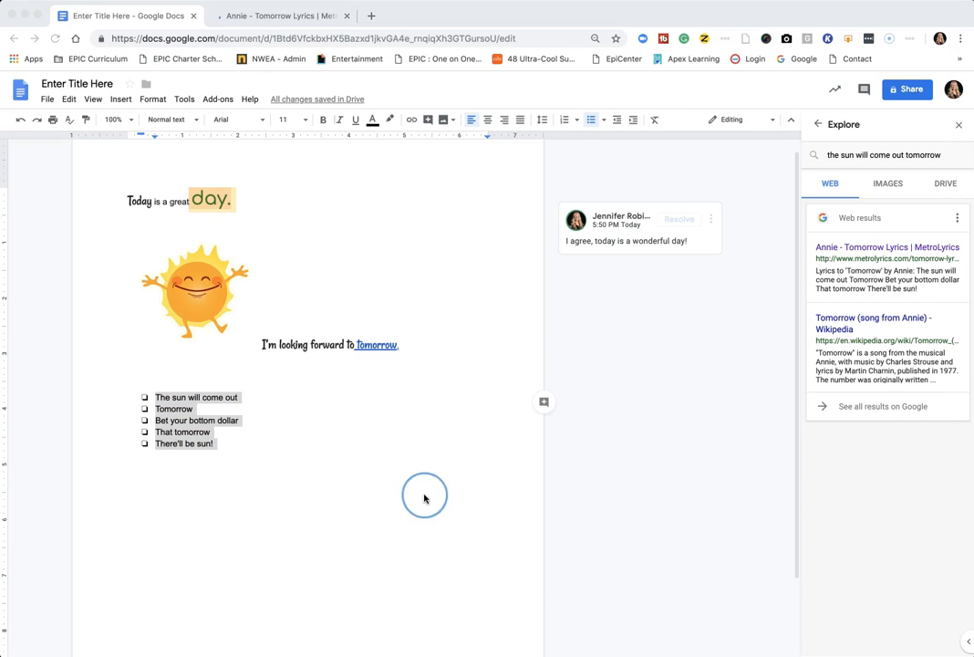
Crop the sun image slightly on all four sides to trim the white margins around the figure.
click(190, 291)
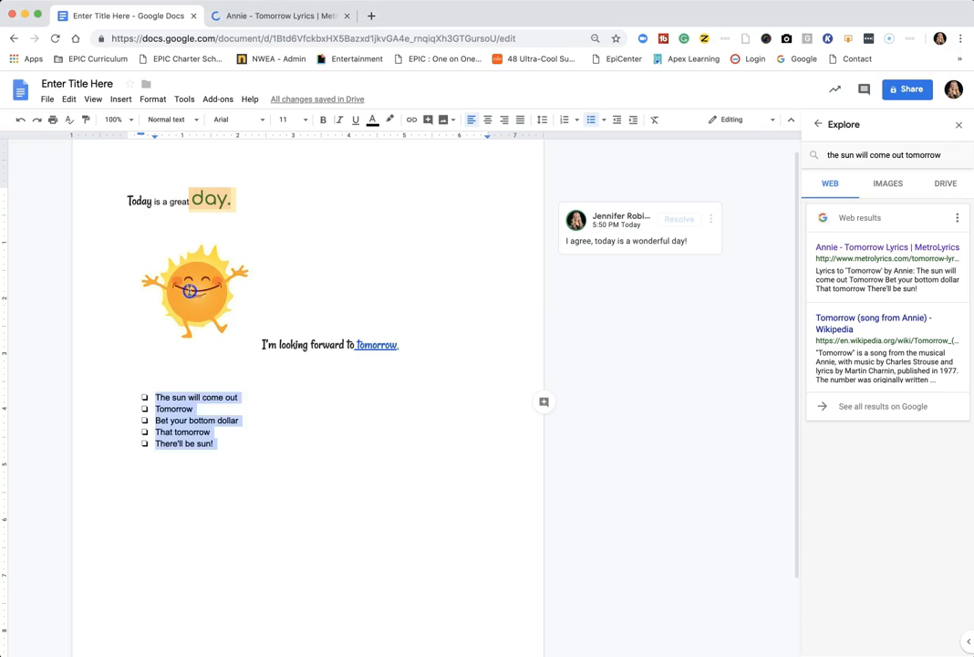
click(204, 283)
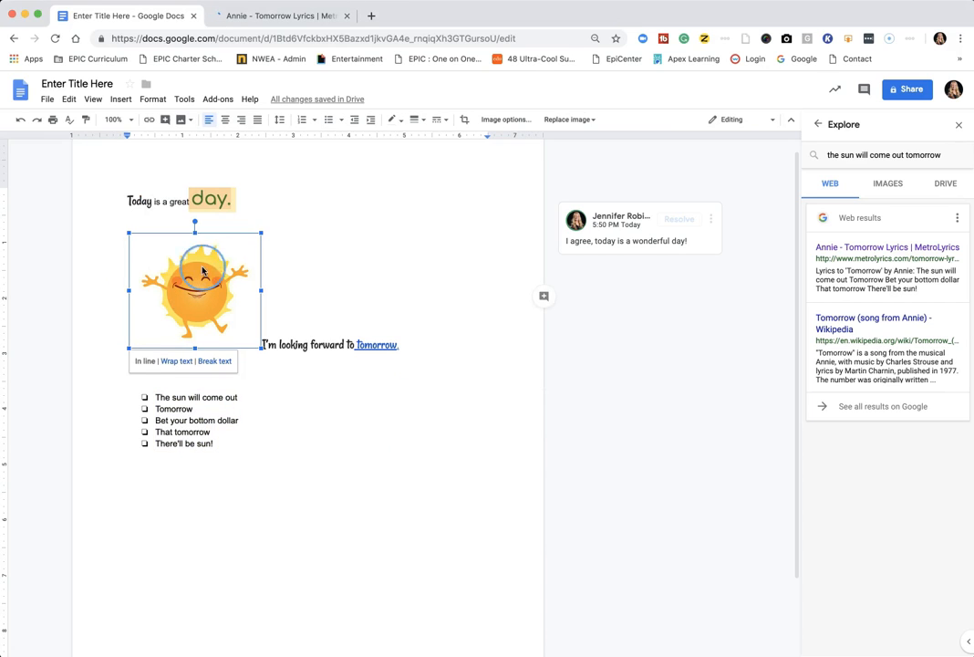
click(464, 122)
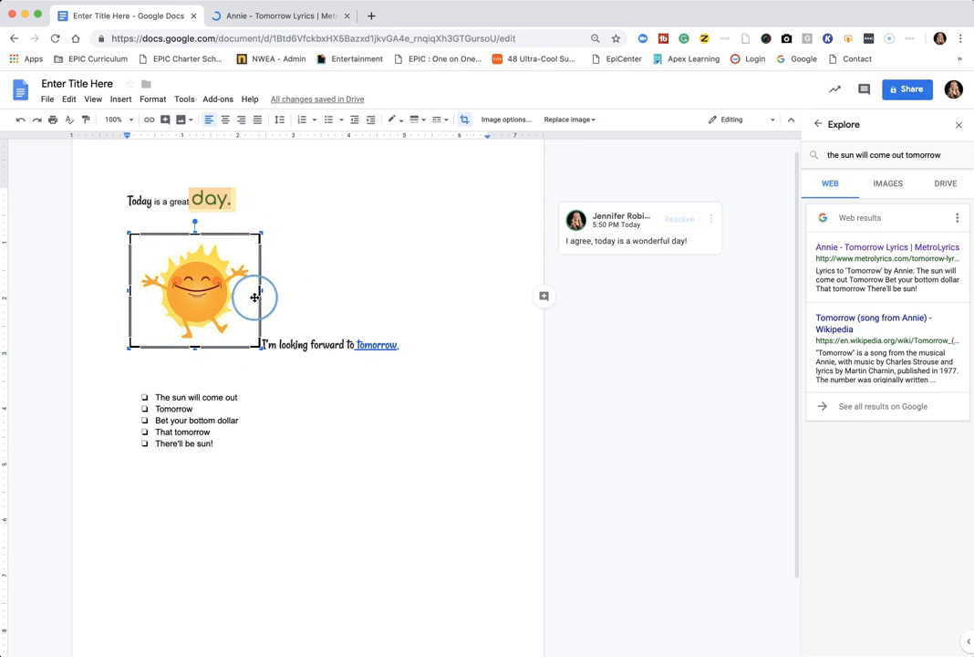
drag(259, 290, 245, 286)
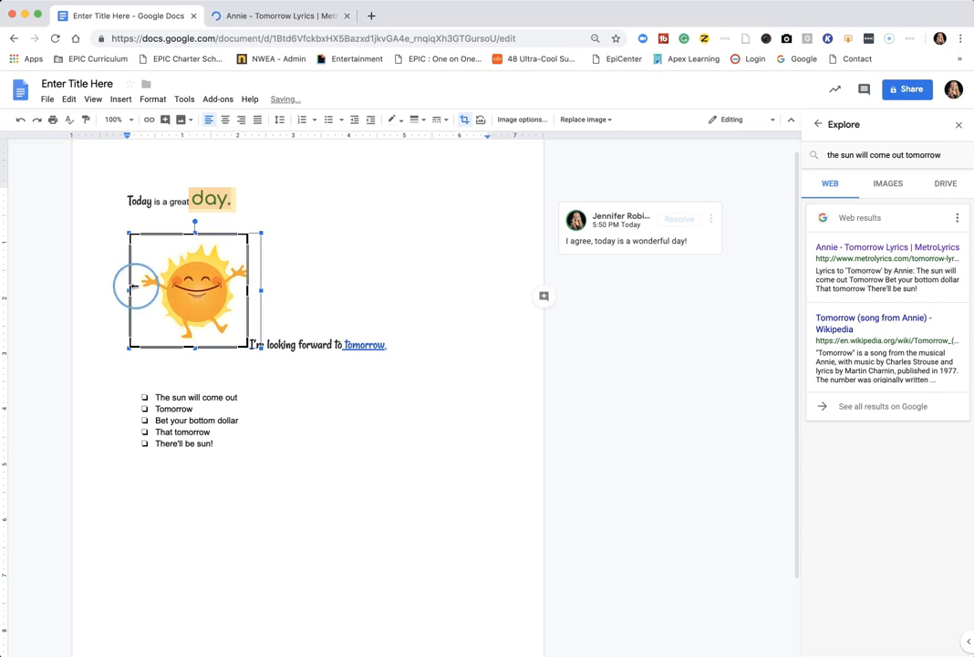
drag(132, 287, 142, 290)
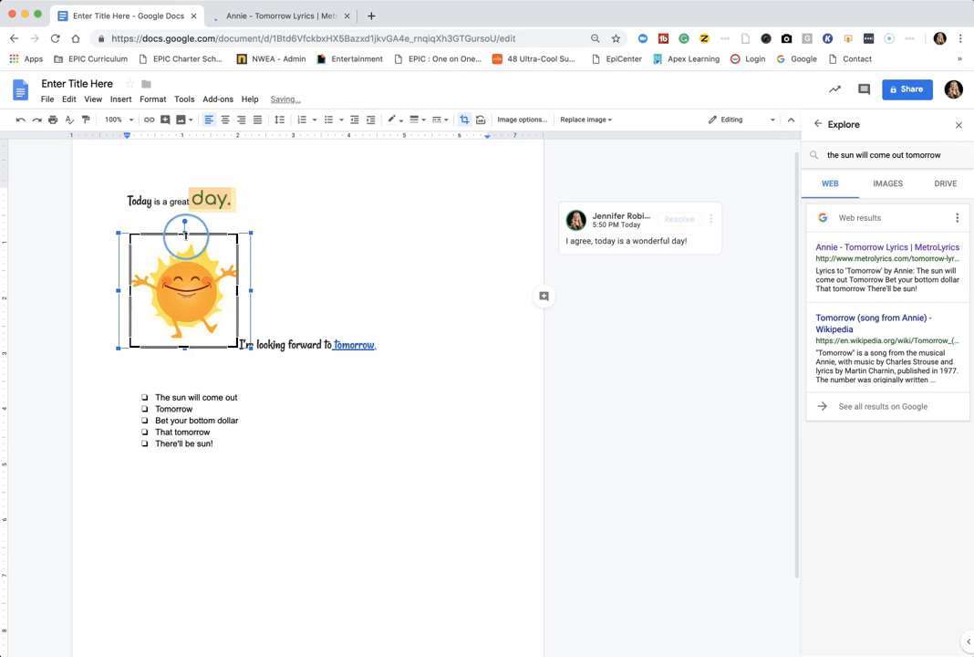
drag(183, 242, 183, 249)
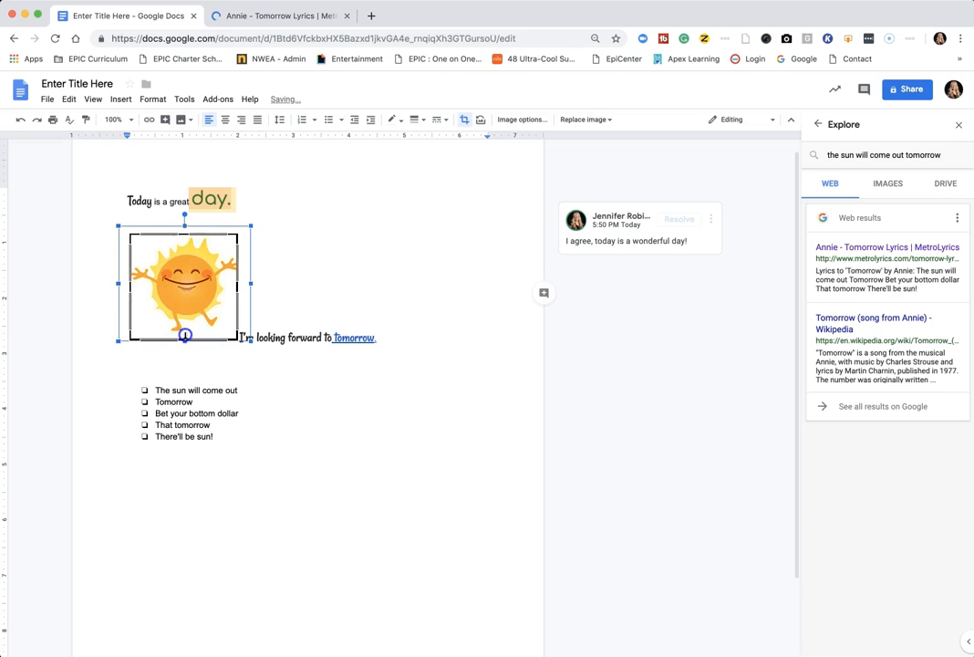
drag(184, 332, 183, 327)
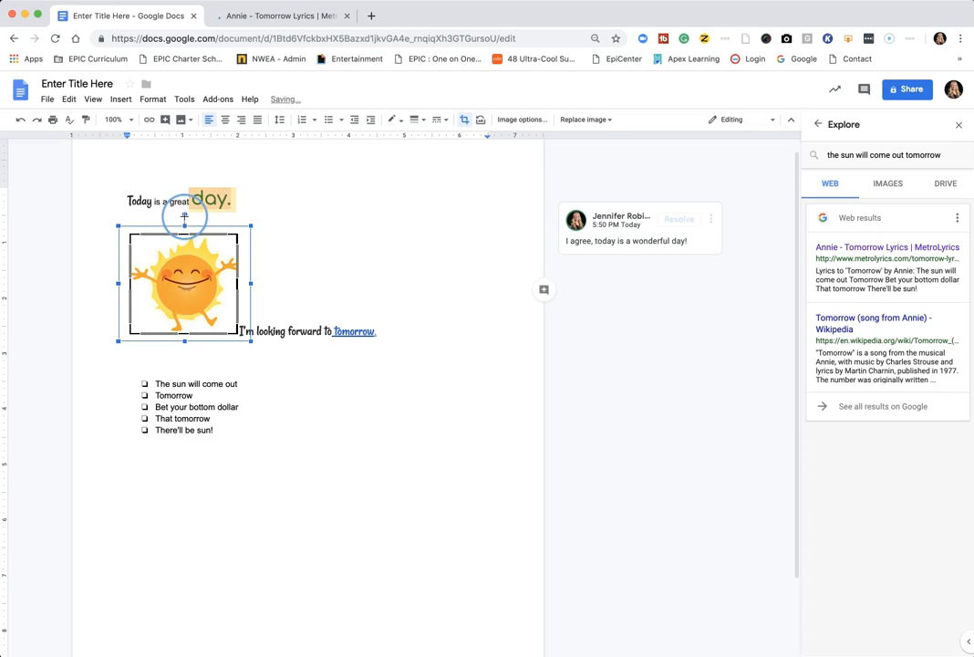
Try rotating the sun image, turn it back upright, and leave crop mode with the image selected.
drag(184, 213, 188, 301)
drag(185, 350, 189, 281)
click(256, 283)
click(213, 279)
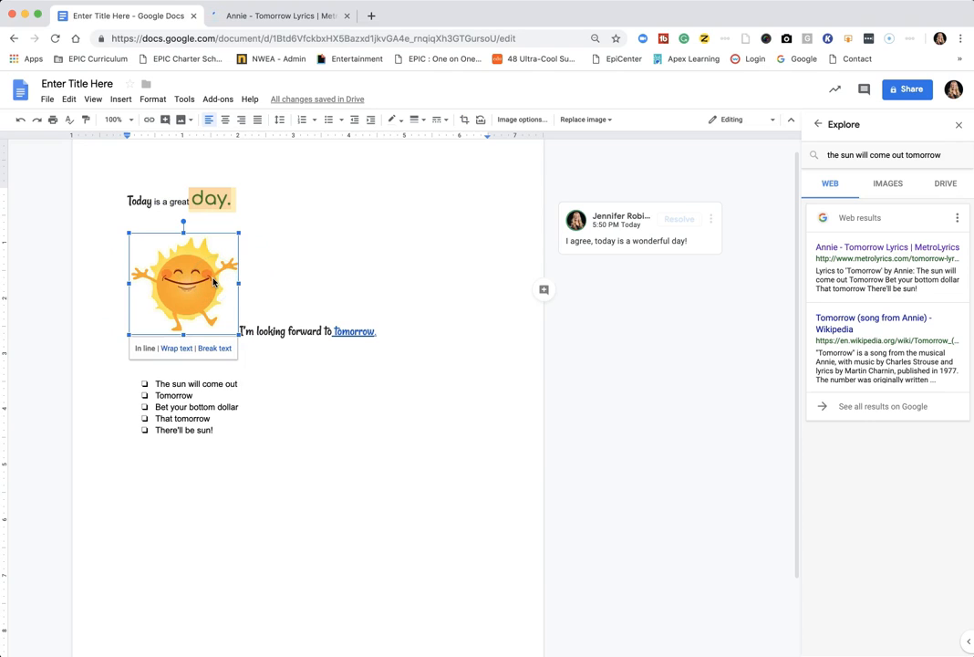
Examine the available sources for replacing the sun image without choosing one.
click(608, 120)
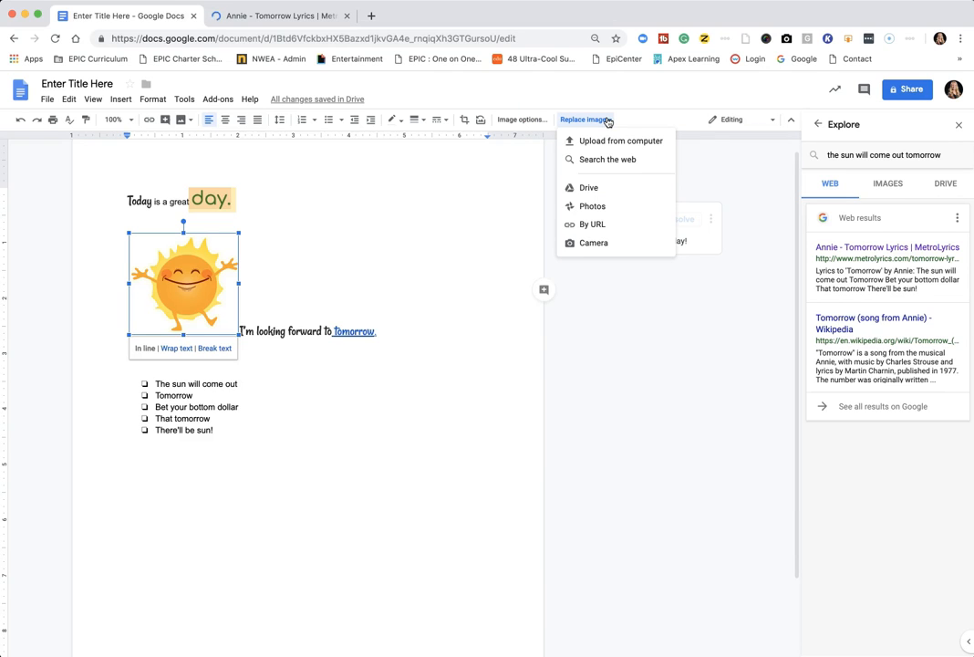
click(432, 213)
click(183, 294)
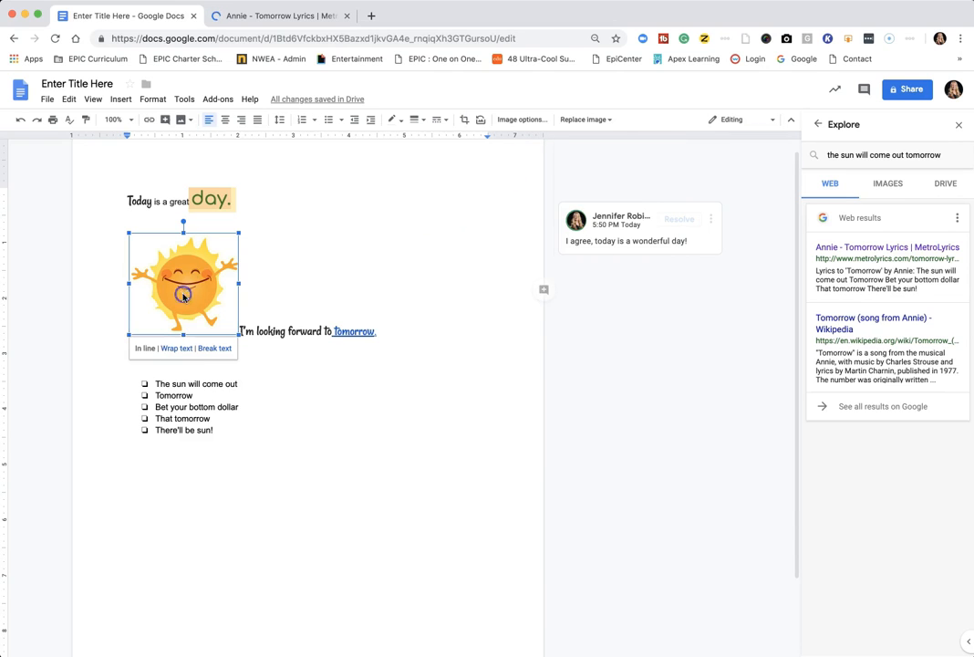
Recolor the sun image teal with the Dark 6 option.
click(532, 121)
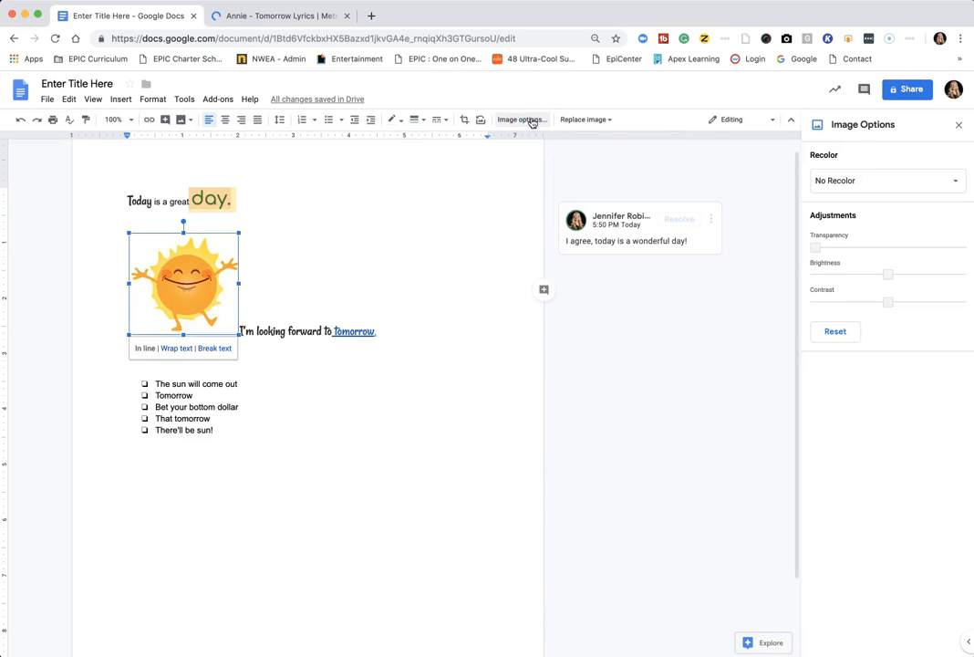
click(893, 181)
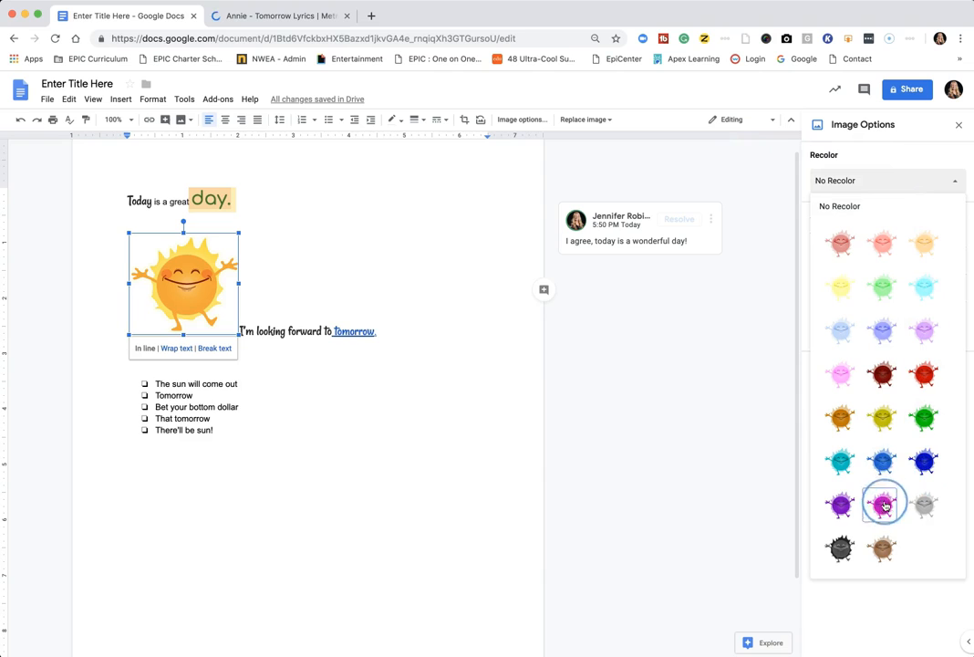
click(843, 461)
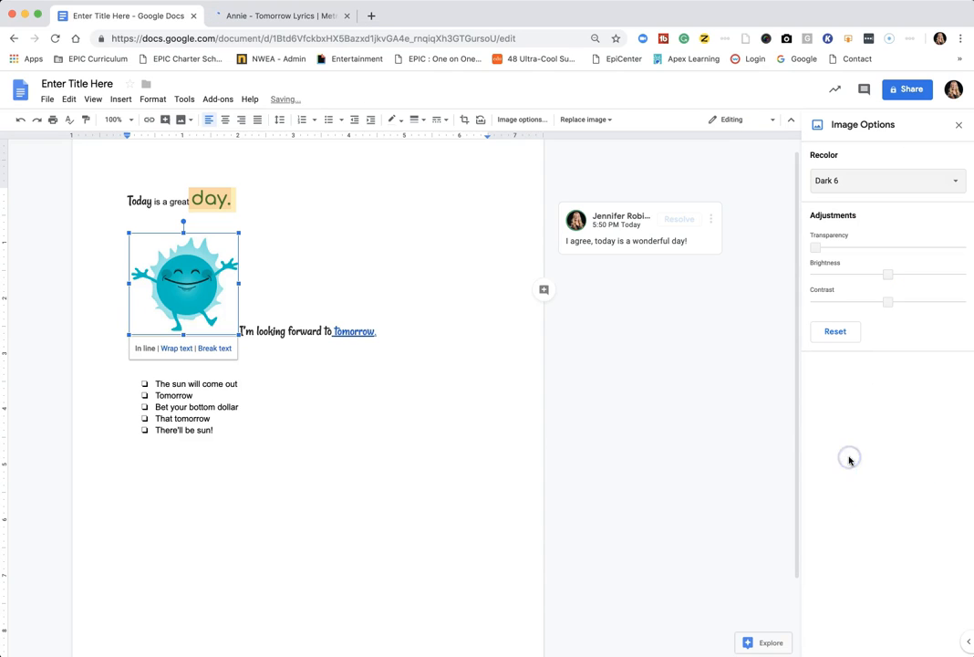
Try a higher transparency on the sun image, reset its adjustments, and deselect it.
drag(816, 246, 855, 305)
click(839, 332)
click(319, 404)
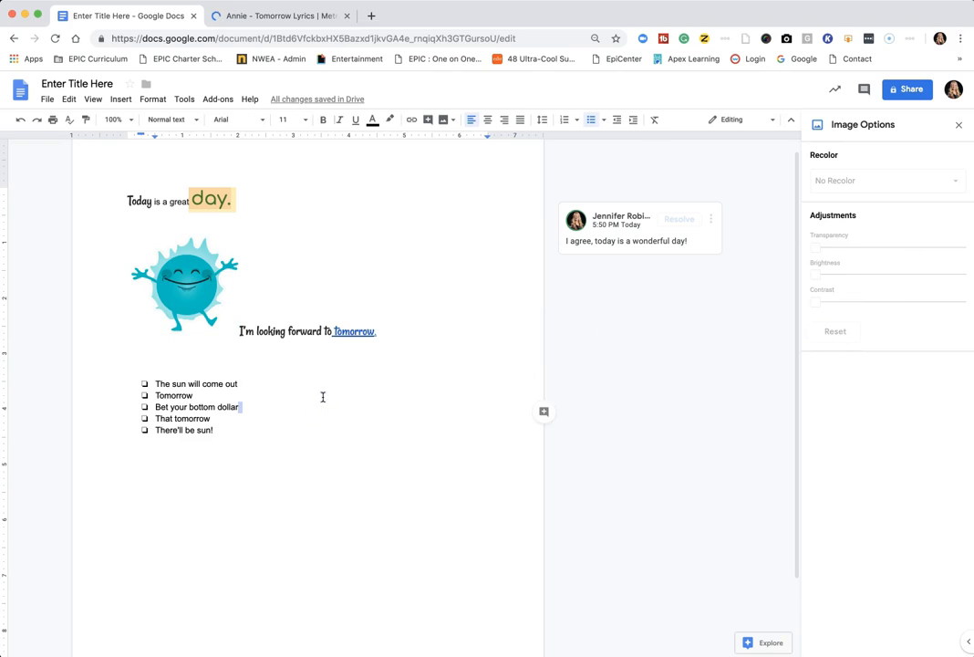